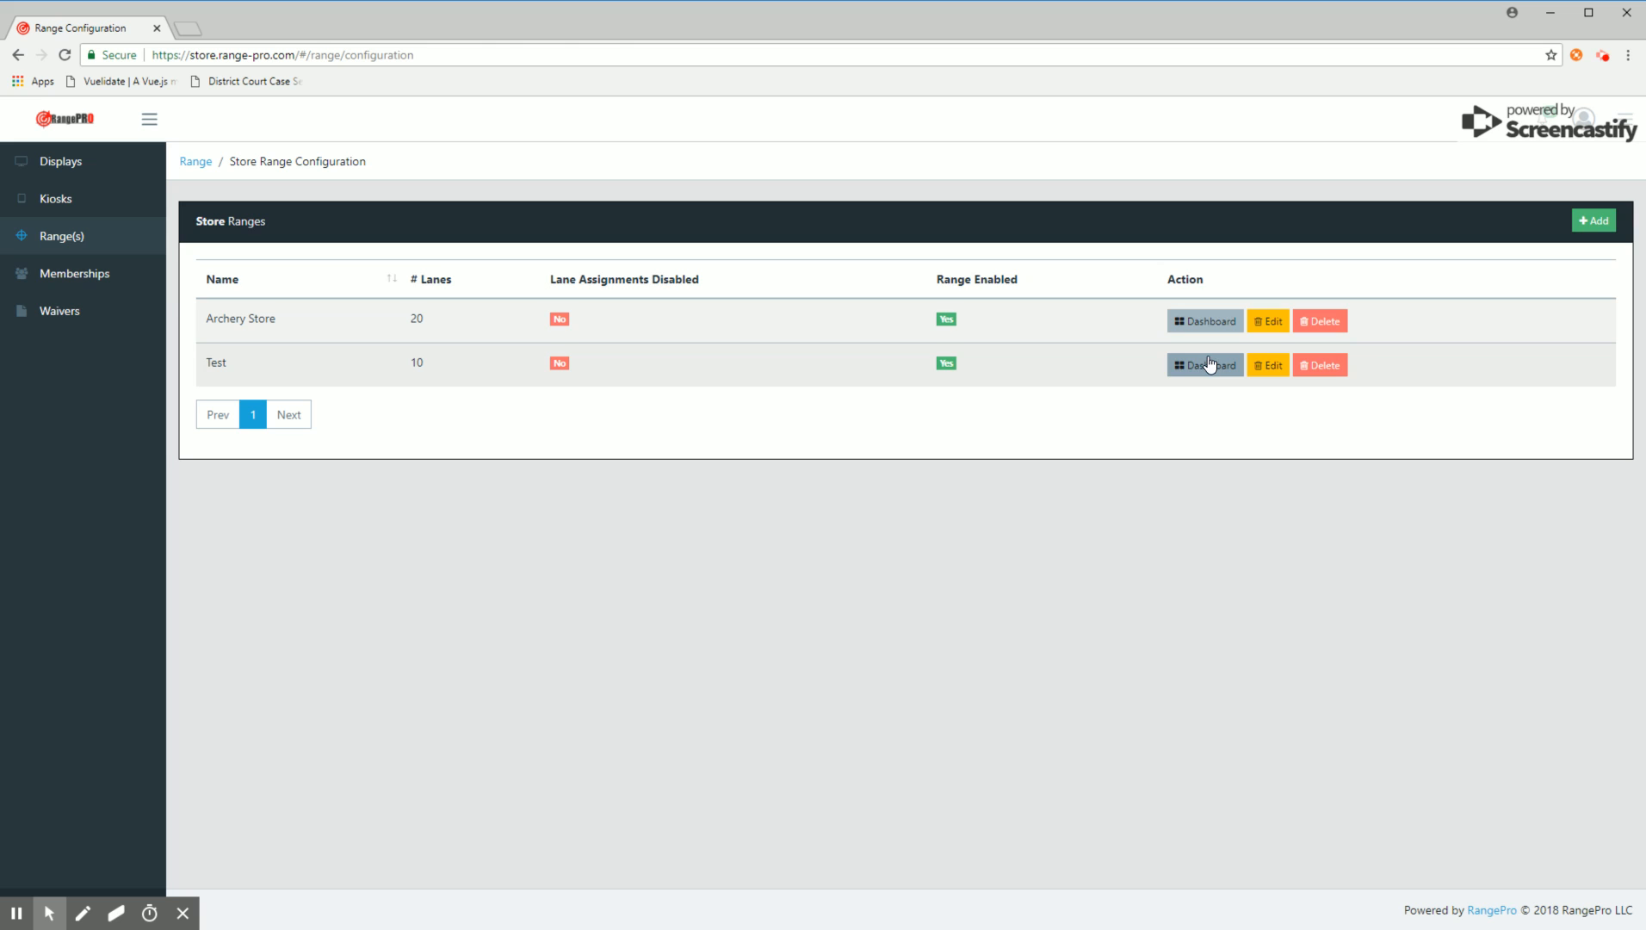
Step: Open the dashboard of the Test range
{"action": "left_click", "coordinate": [1207, 367]}
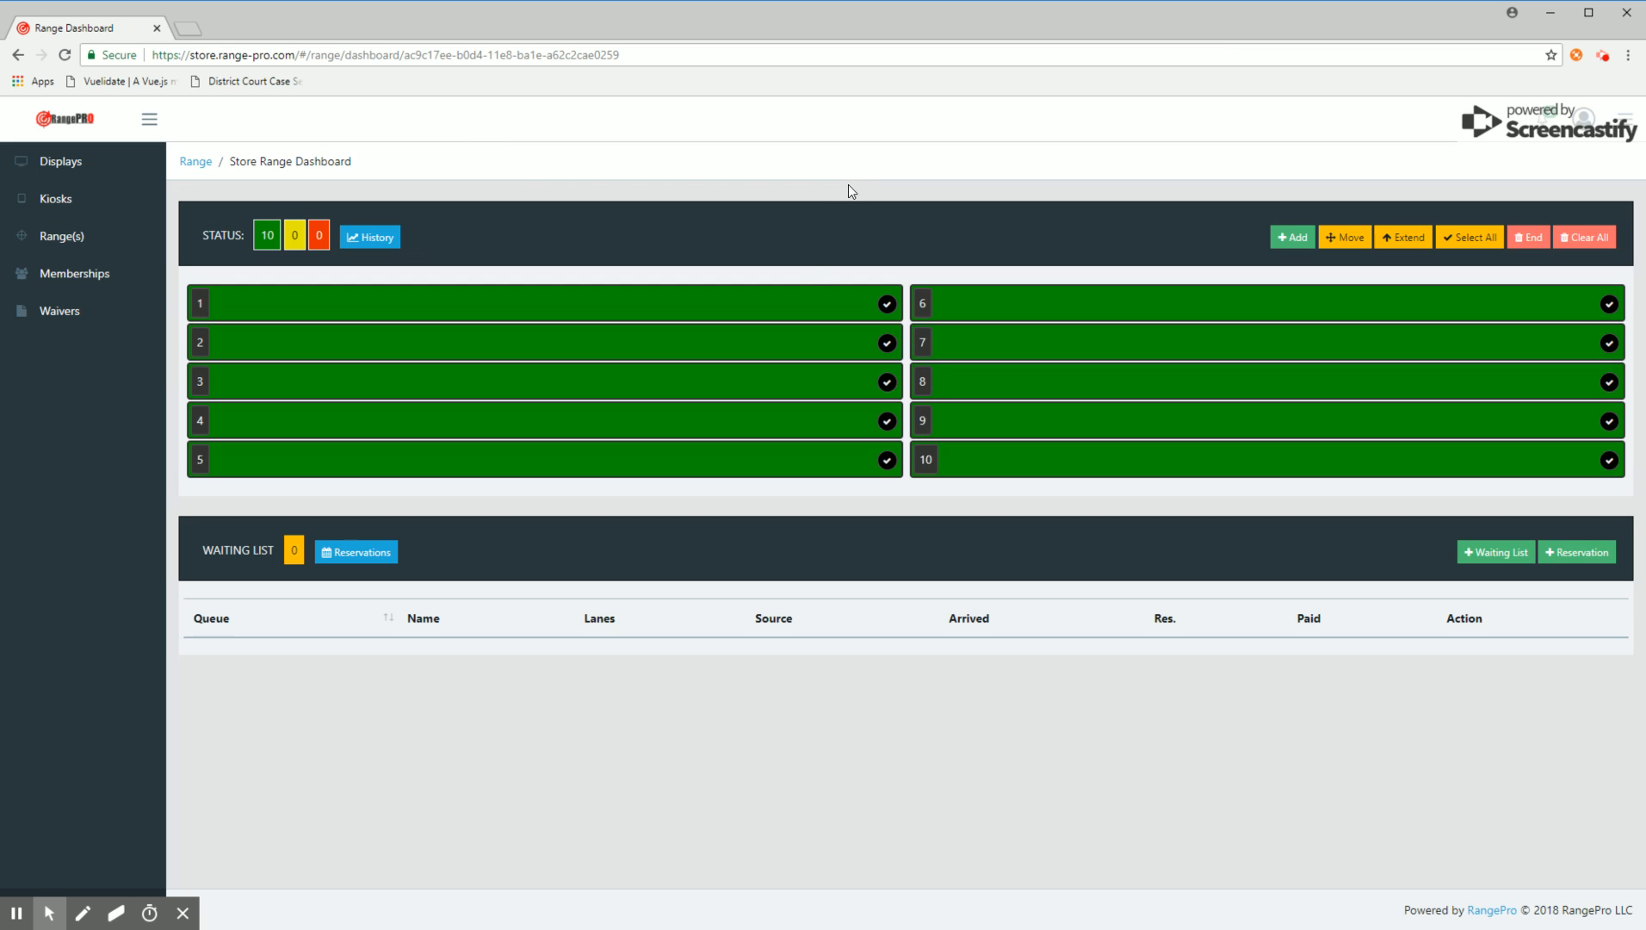
Step: Try selecting lanes 1 to 3 and lanes 6 to 8, clearing each selection again
{"action": "left_click", "coordinate": [786, 309]}
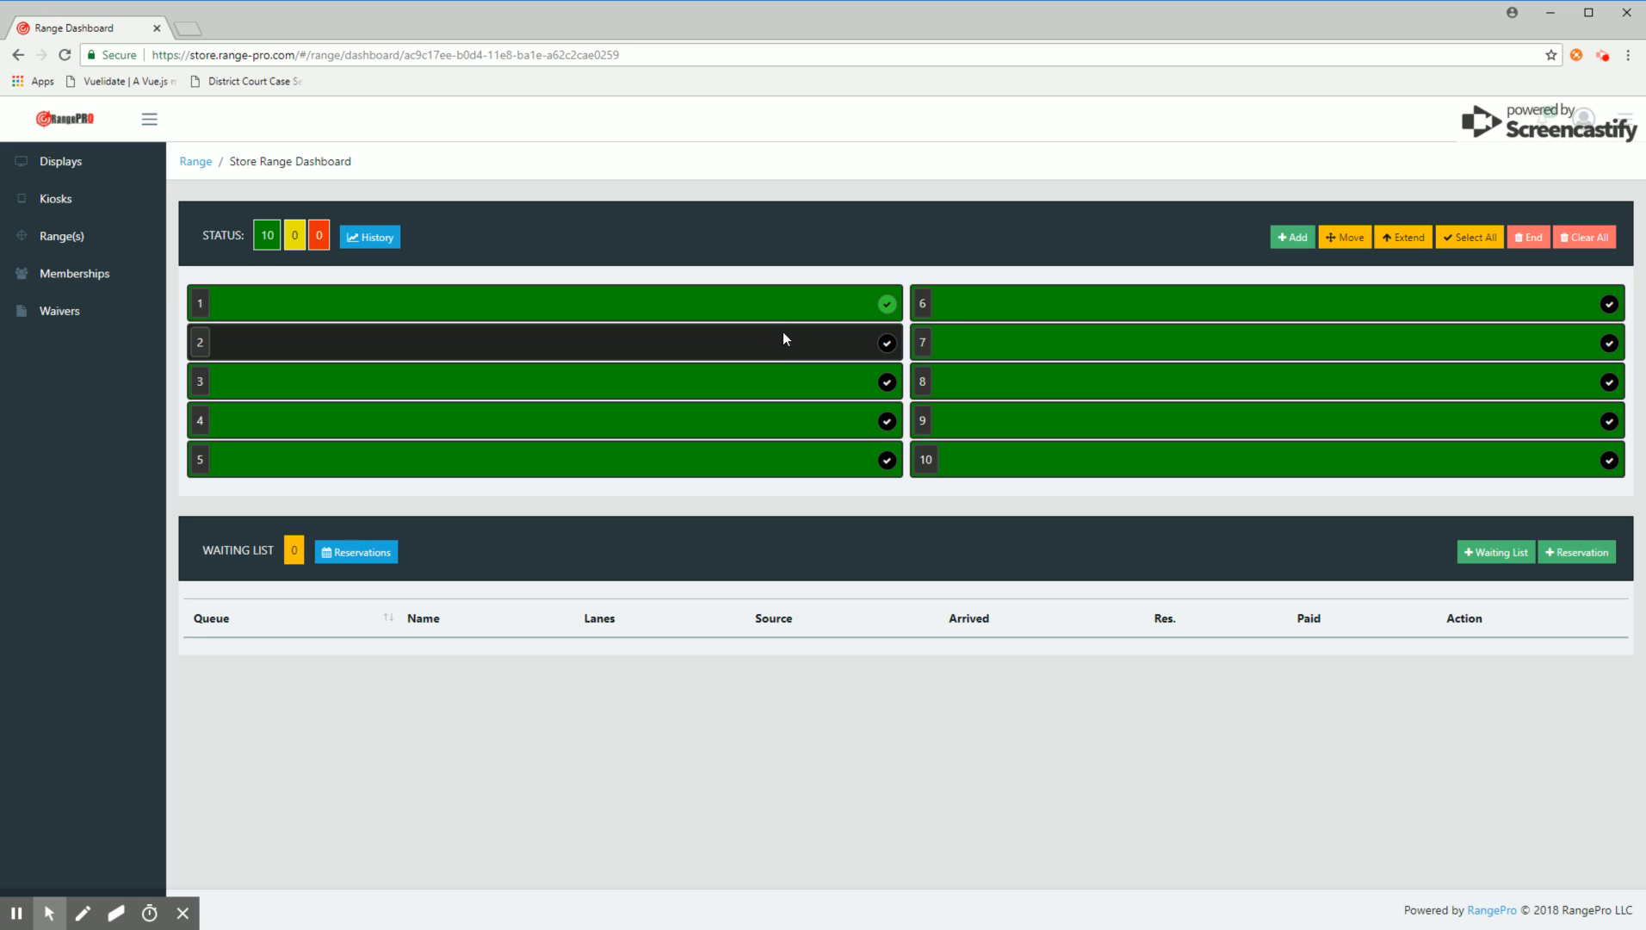
{"action": "left_click", "coordinate": [781, 343]}
{"action": "left_click", "coordinate": [778, 379]}
{"action": "left_click", "coordinate": [774, 338]}
{"action": "left_click", "coordinate": [775, 304]}
{"action": "left_click", "coordinate": [790, 381]}
{"action": "left_click", "coordinate": [1066, 314]}
{"action": "left_click", "coordinate": [1066, 346]}
{"action": "left_click", "coordinate": [1065, 393]}
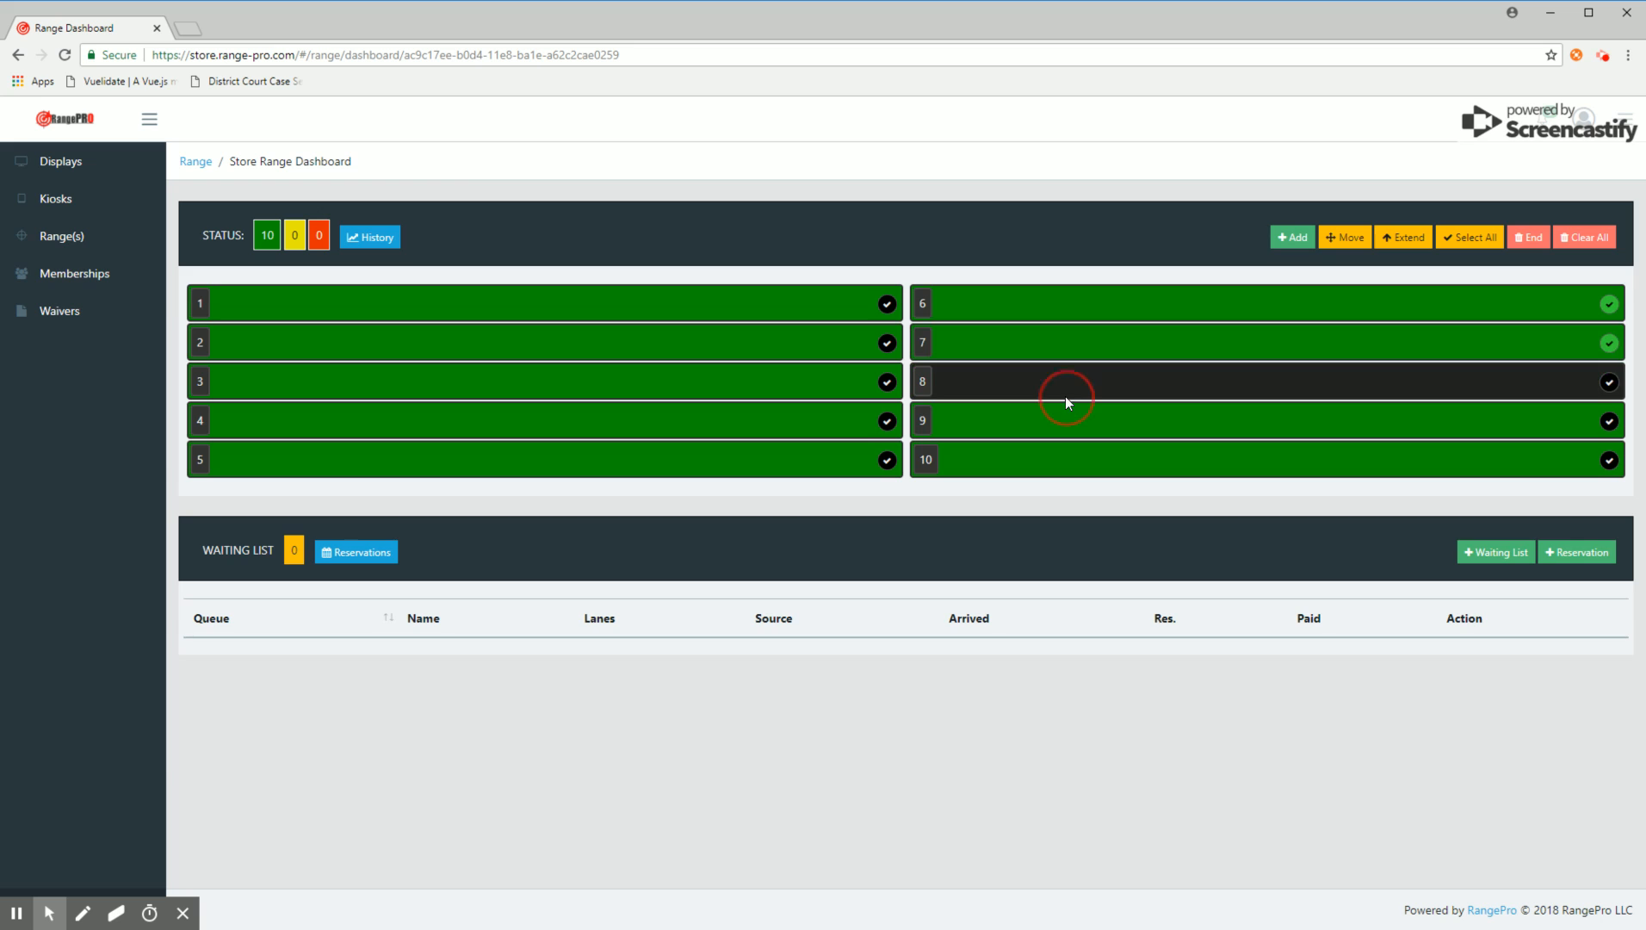
{"action": "left_click", "coordinate": [1065, 349]}
{"action": "left_click", "coordinate": [1068, 319]}
{"action": "left_click", "coordinate": [1065, 375]}
Step: Start a new session on lanes 1, 2 and 3 and enter the customer's name
{"action": "left_click", "coordinate": [729, 305]}
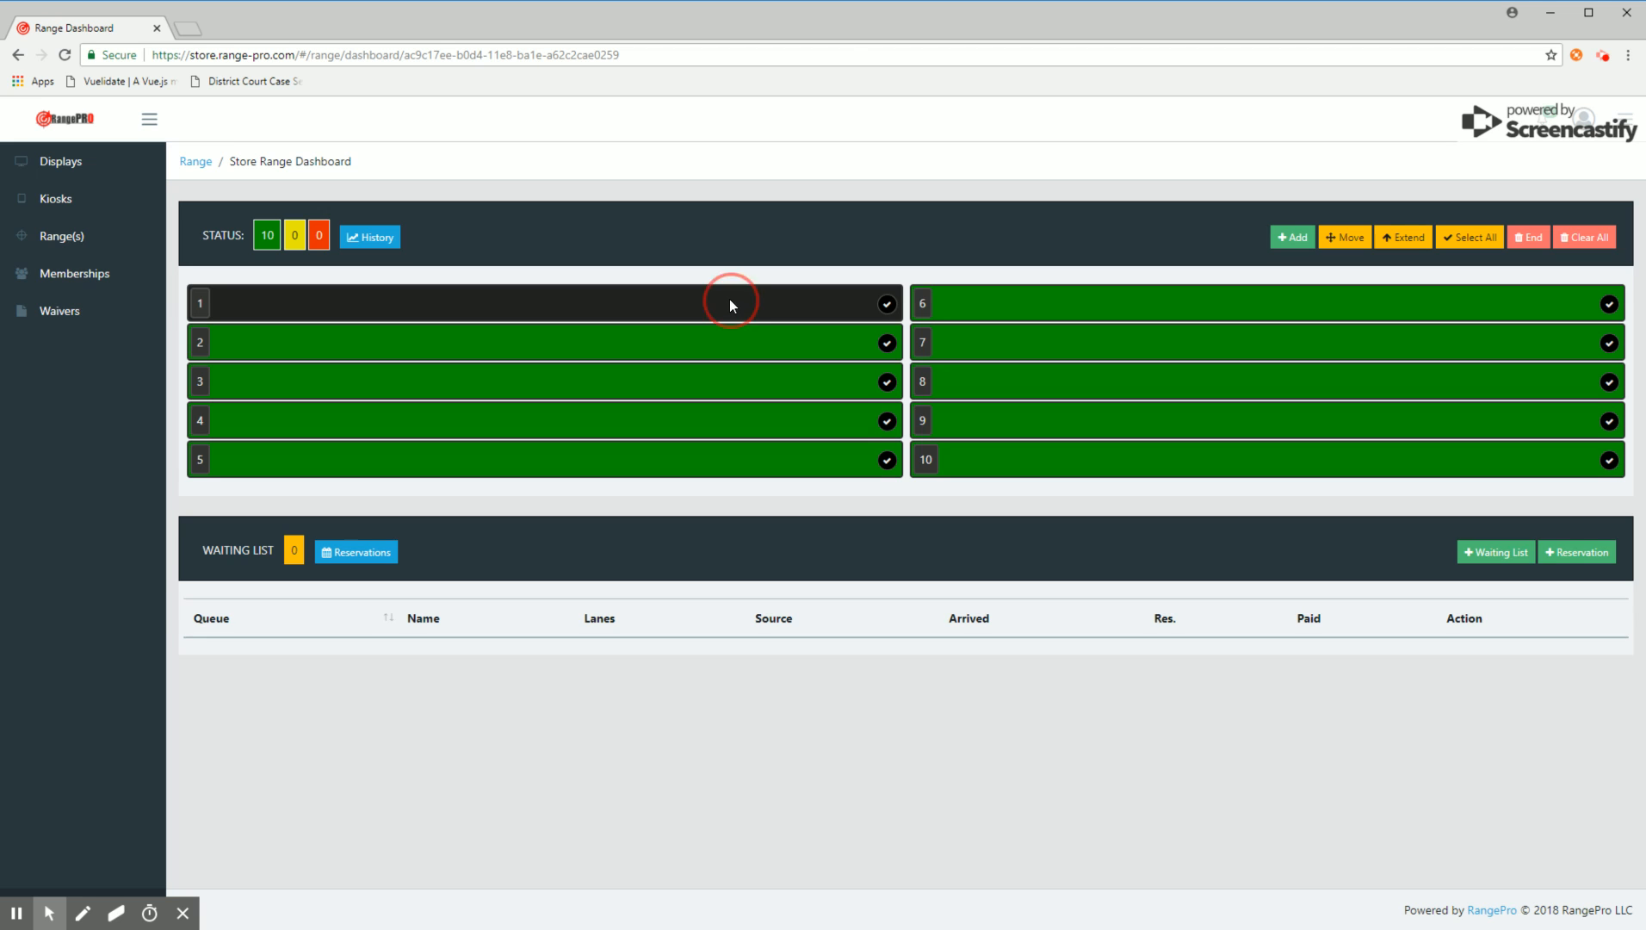
{"action": "left_click", "coordinate": [725, 341]}
{"action": "left_click", "coordinate": [727, 369]}
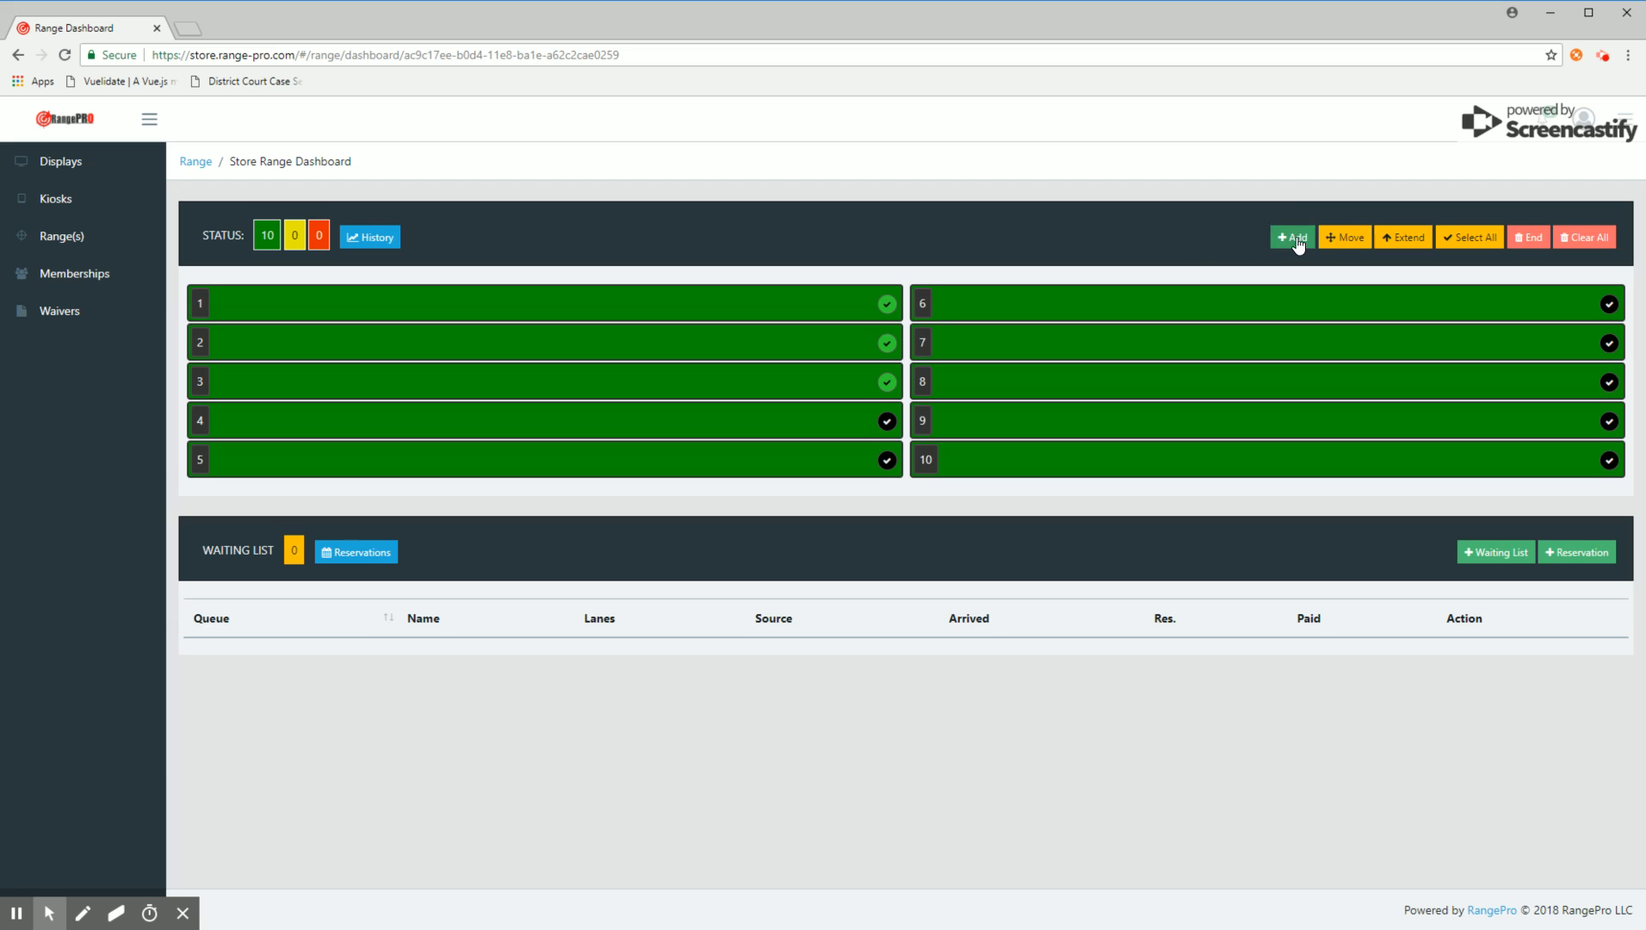
{"action": "left_click", "coordinate": [1291, 238]}
{"action": "left_click", "coordinate": [753, 375]}
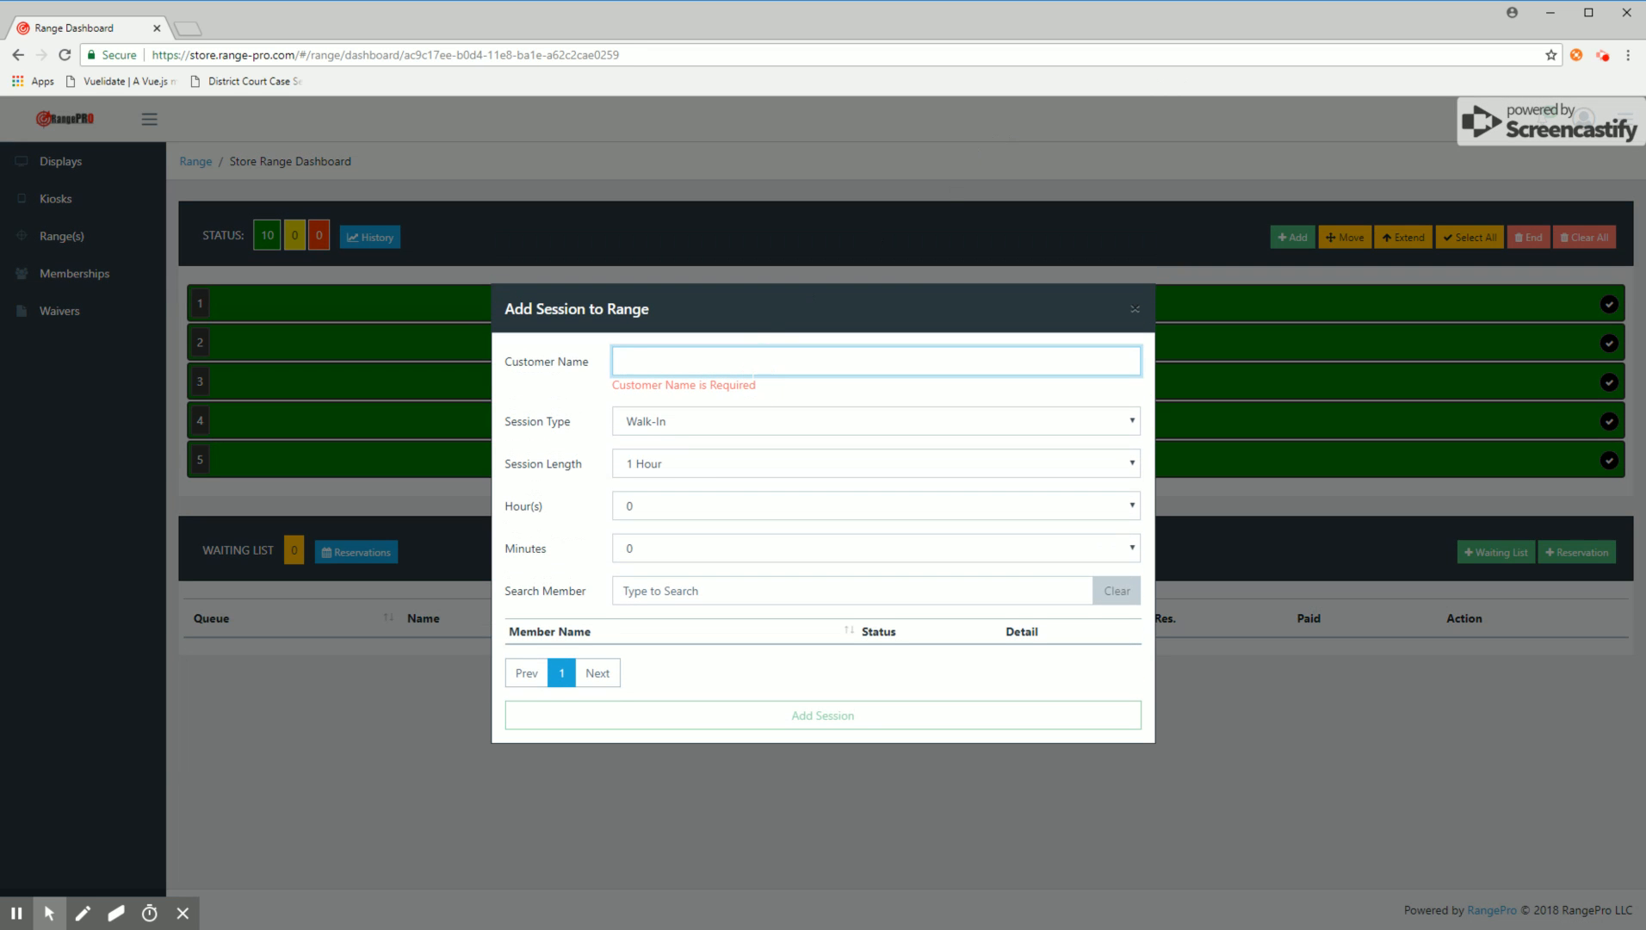
{"action": "type", "text": "Pete"}
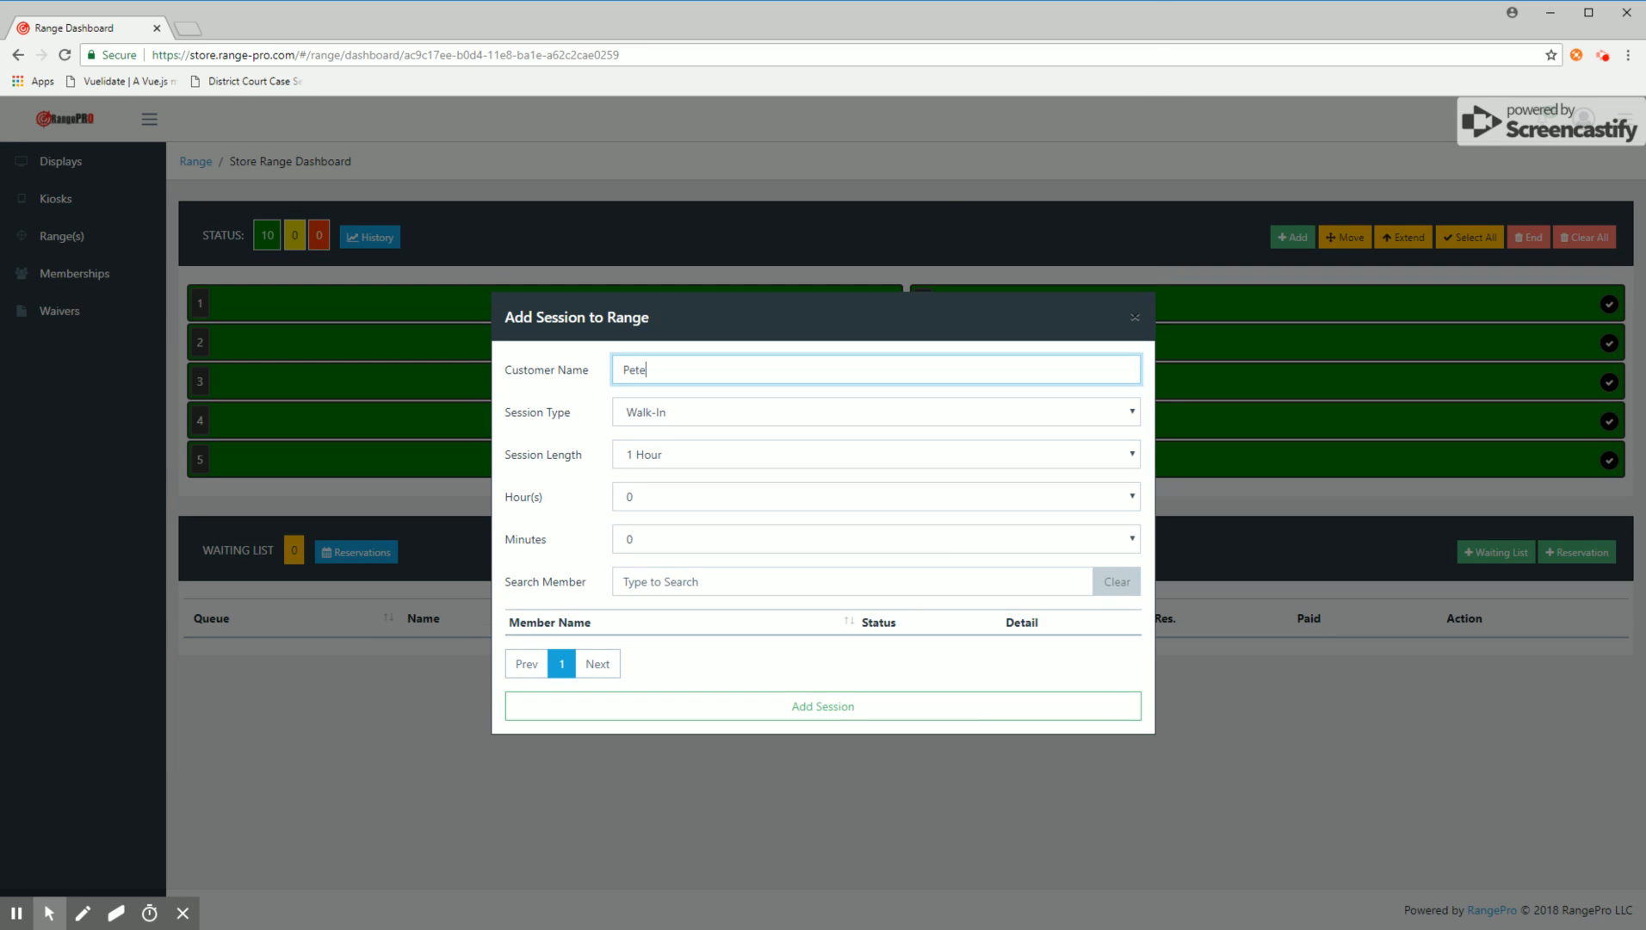
Step: Add the session as Walk-In with a length of 1 Hour and 0 additional hours and minutes
{"action": "left_click", "coordinate": [722, 414]}
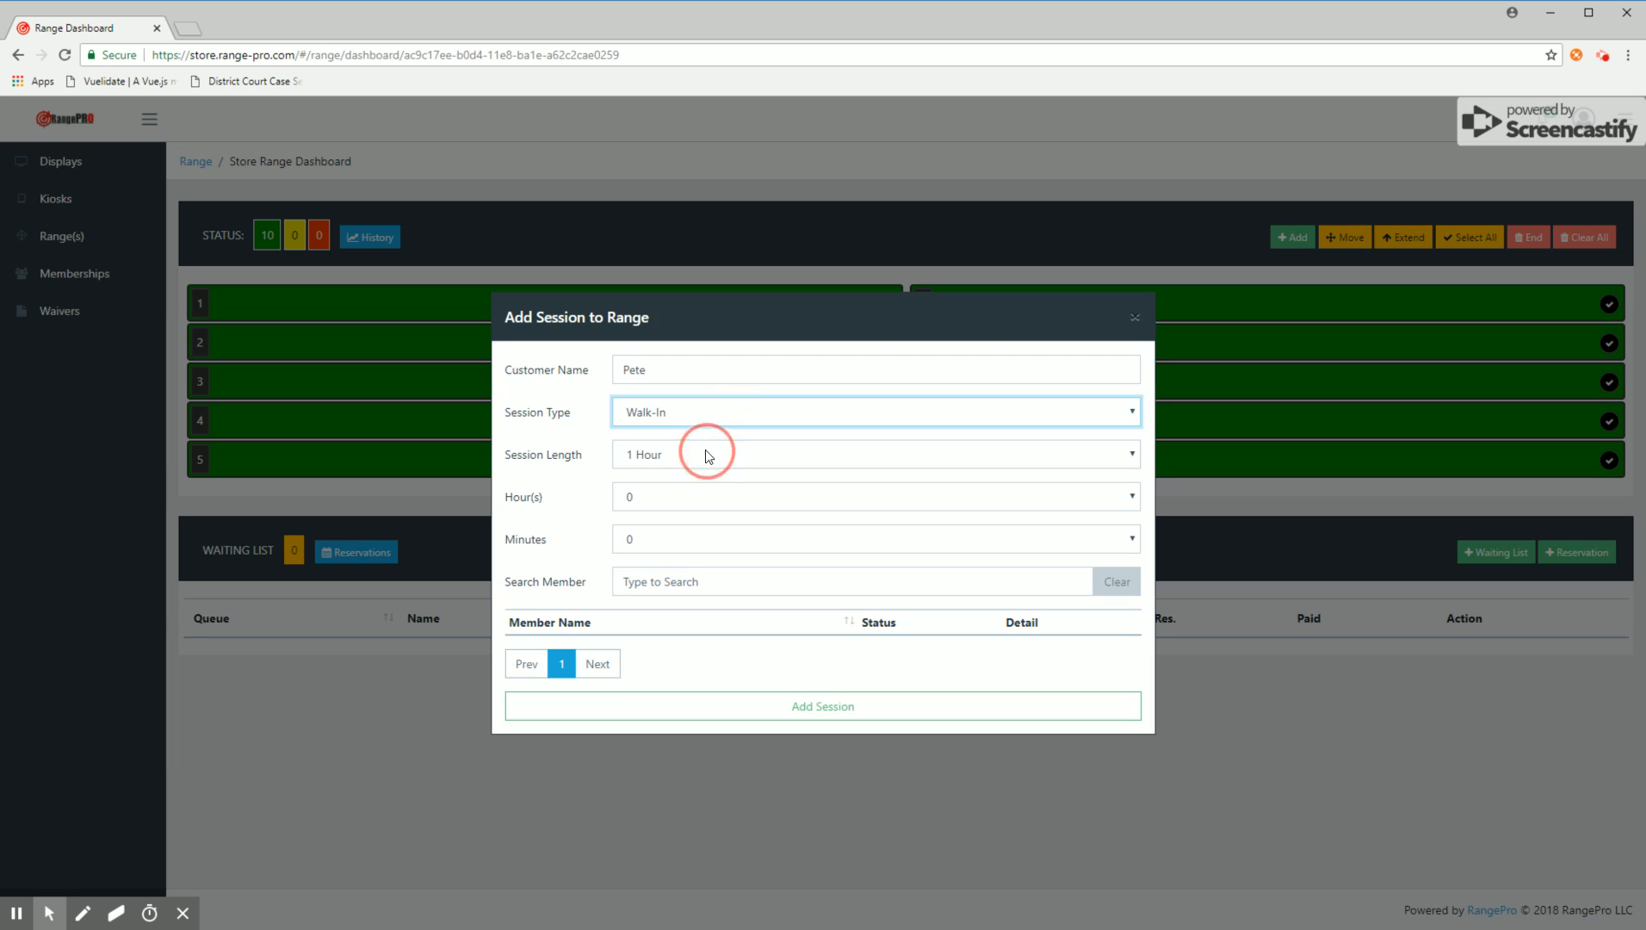
{"action": "left_click", "coordinate": [706, 453]}
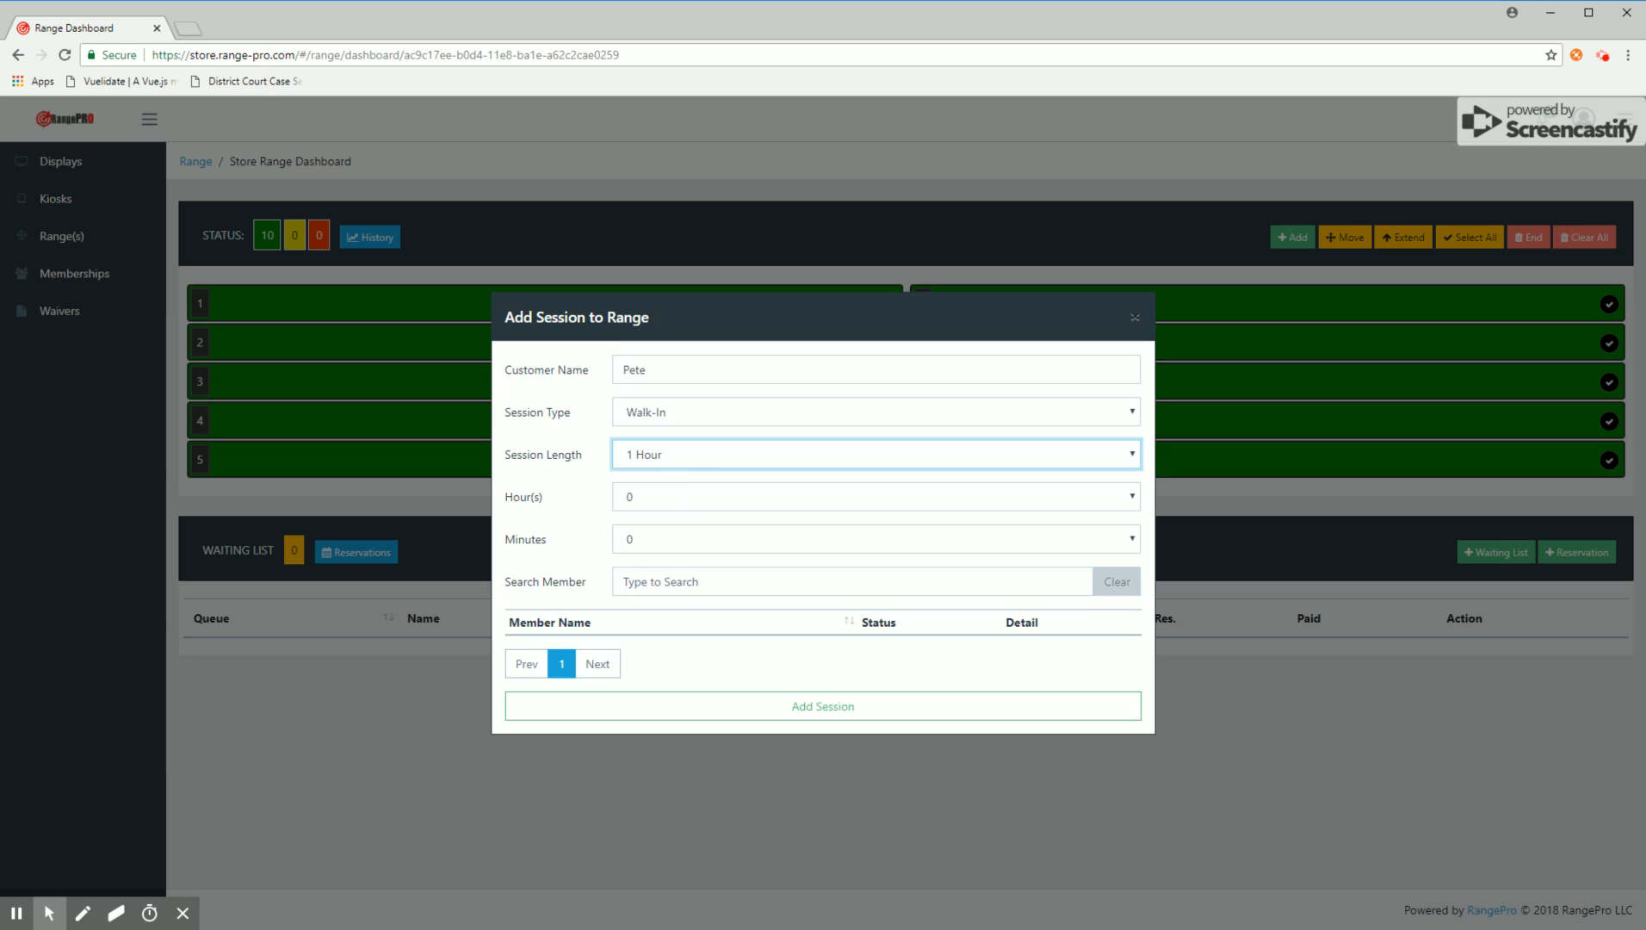
{"action": "left_click", "coordinate": [680, 509]}
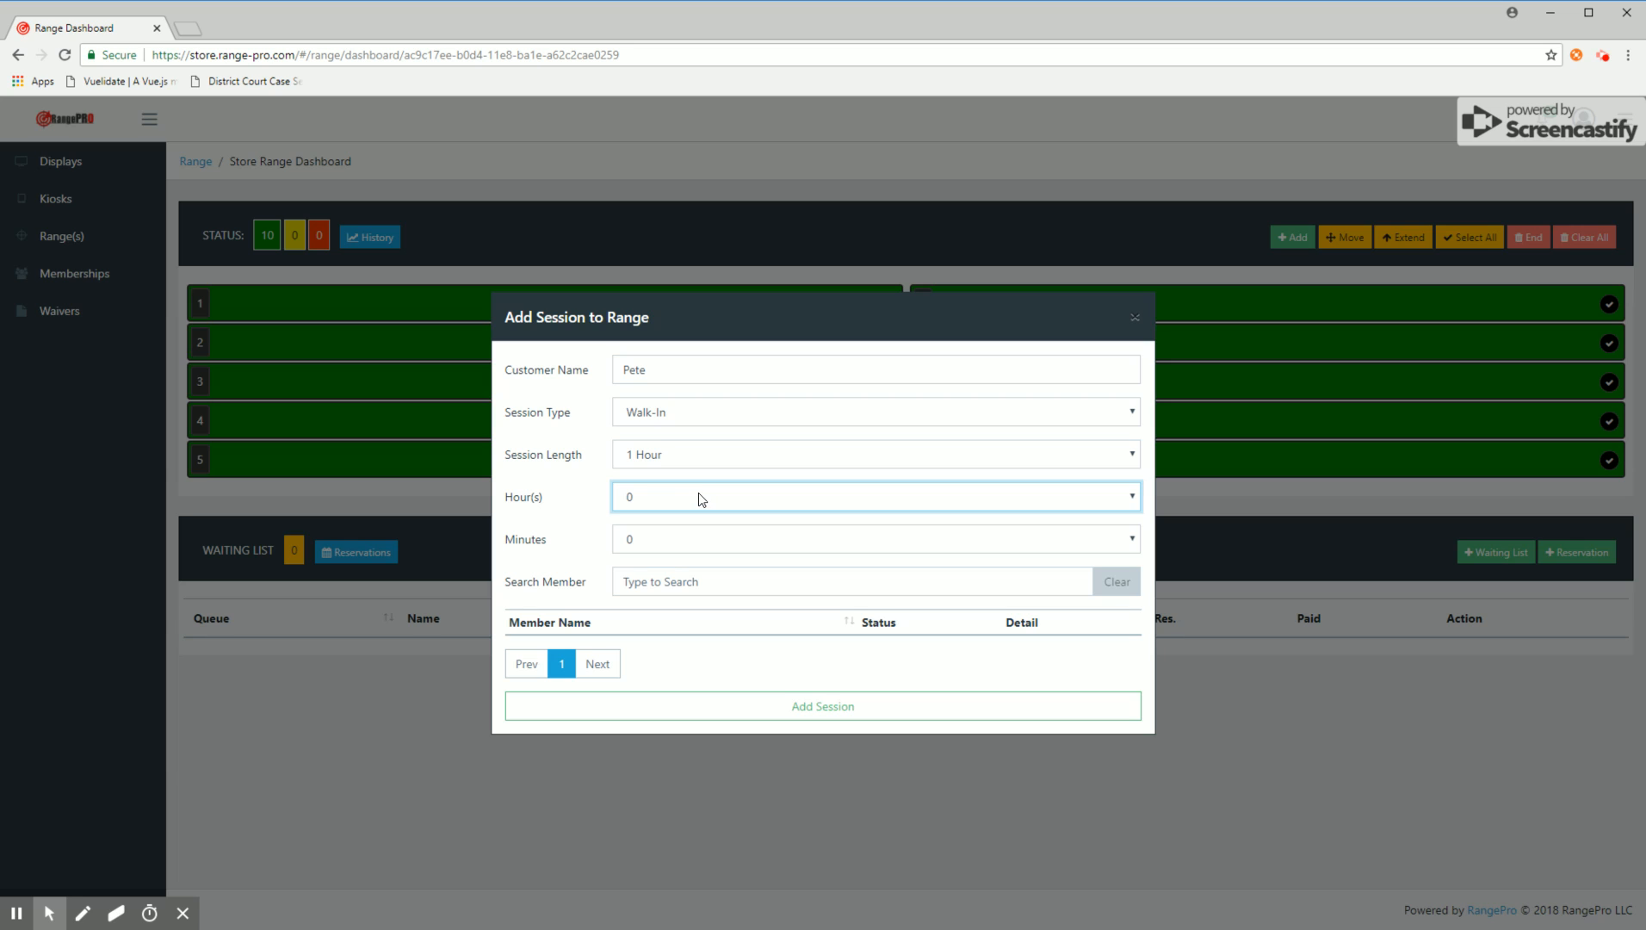
{"action": "key", "text": "Tab"}
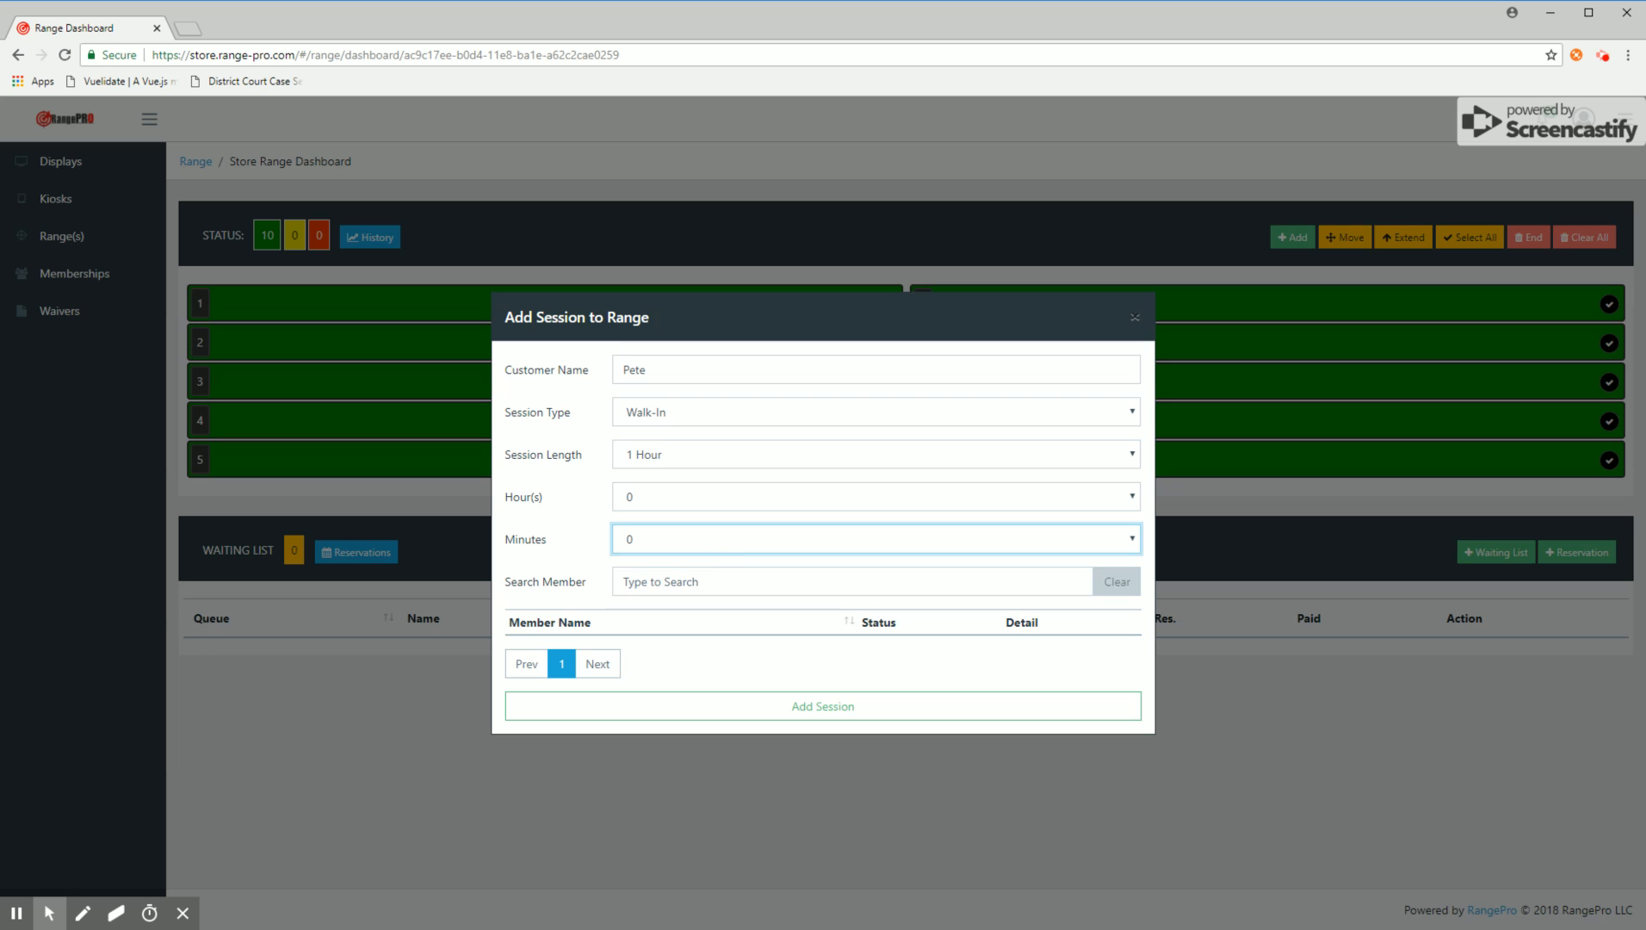
{"action": "left_click", "coordinate": [719, 639]}
{"action": "left_click", "coordinate": [765, 543]}
{"action": "left_click", "coordinate": [765, 336]}
{"action": "left_click", "coordinate": [814, 705]}
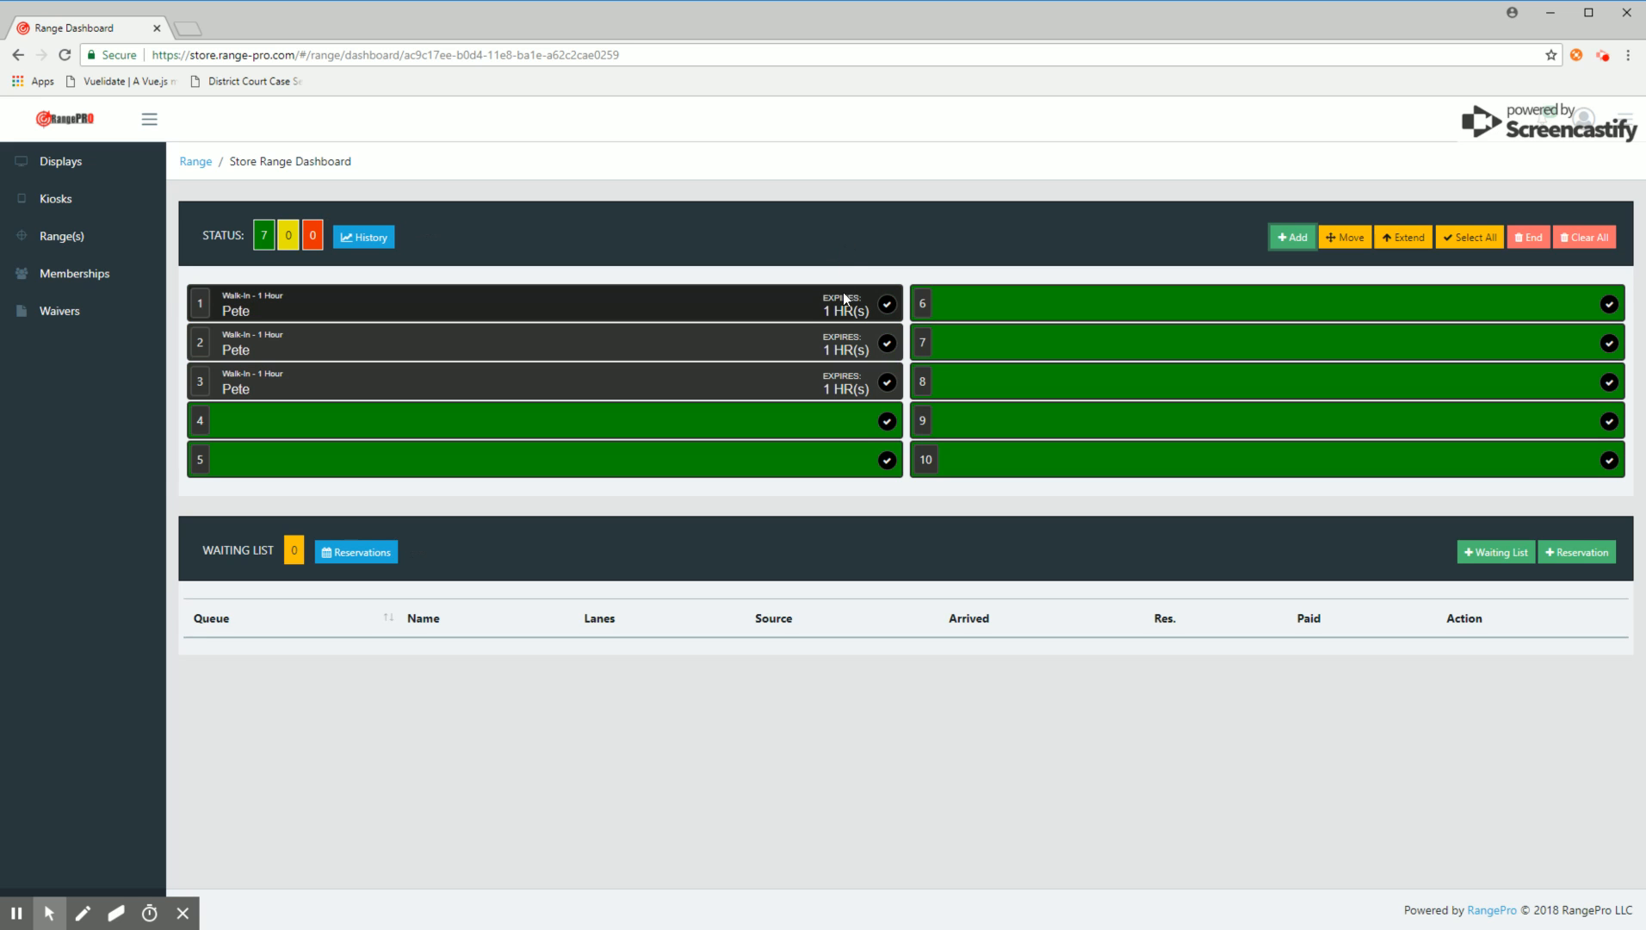
{"action": "left_click_drag", "start_coordinate": [872, 313], "coordinate": [830, 308]}
{"action": "left_click", "coordinate": [869, 310]}
{"action": "left_click", "coordinate": [865, 255]}
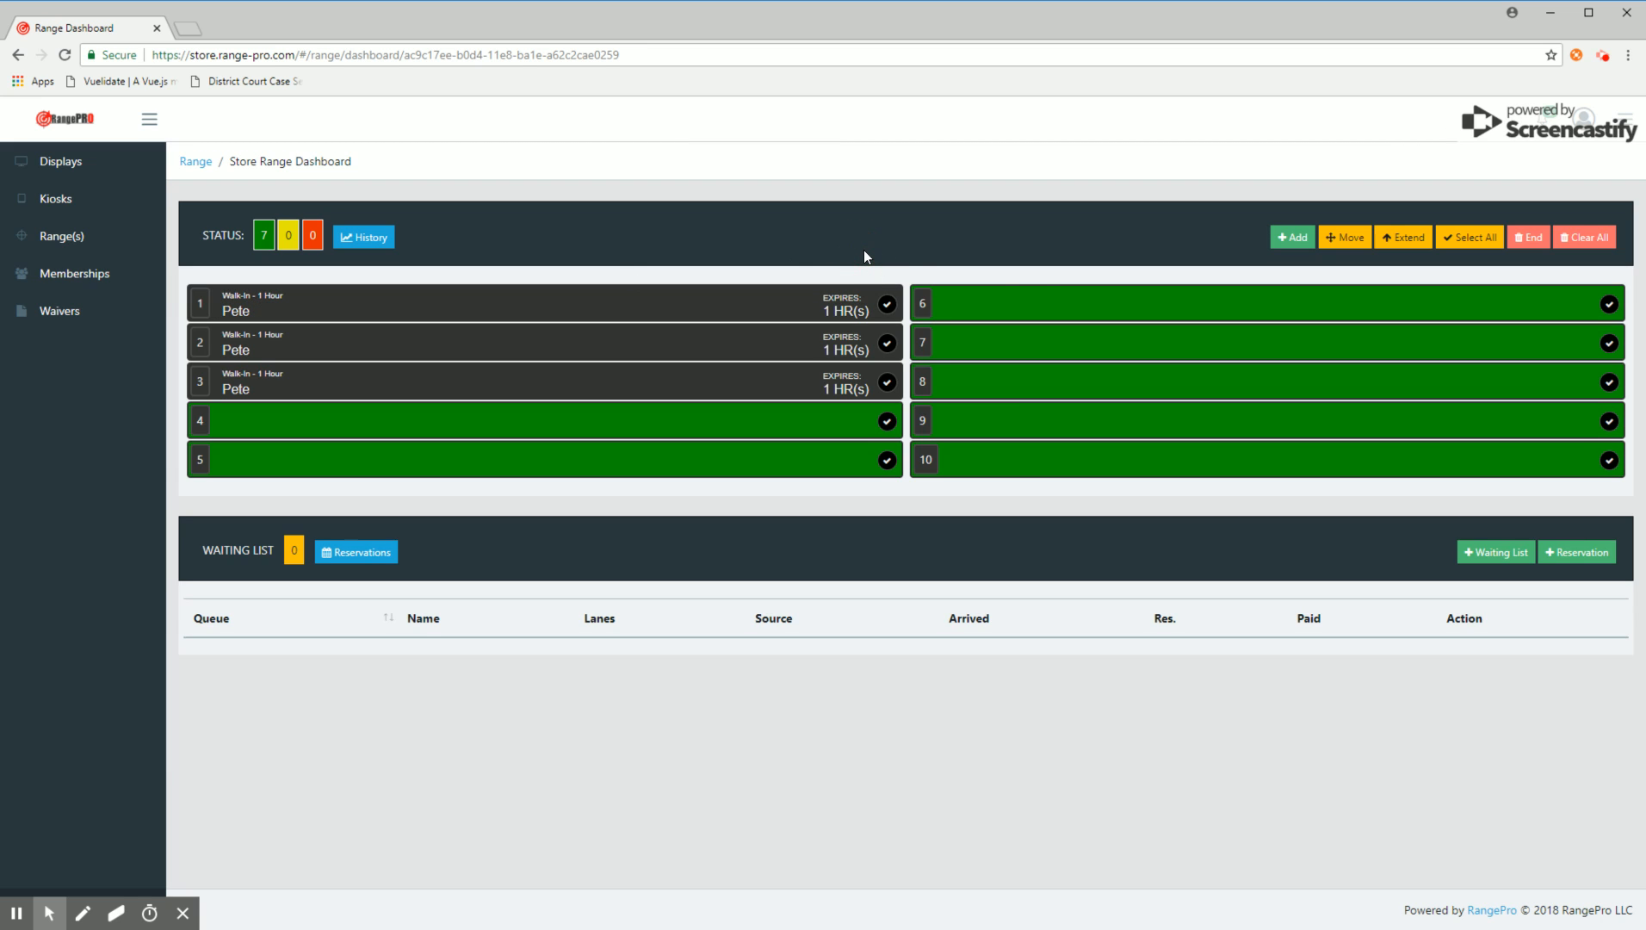
Step: Add a Walk-In session to lanes 6 and 7 with the customer's name, a 2 Hour length and 10 additional minutes
{"action": "left_click", "coordinate": [1064, 303]}
{"action": "left_click", "coordinate": [1063, 340]}
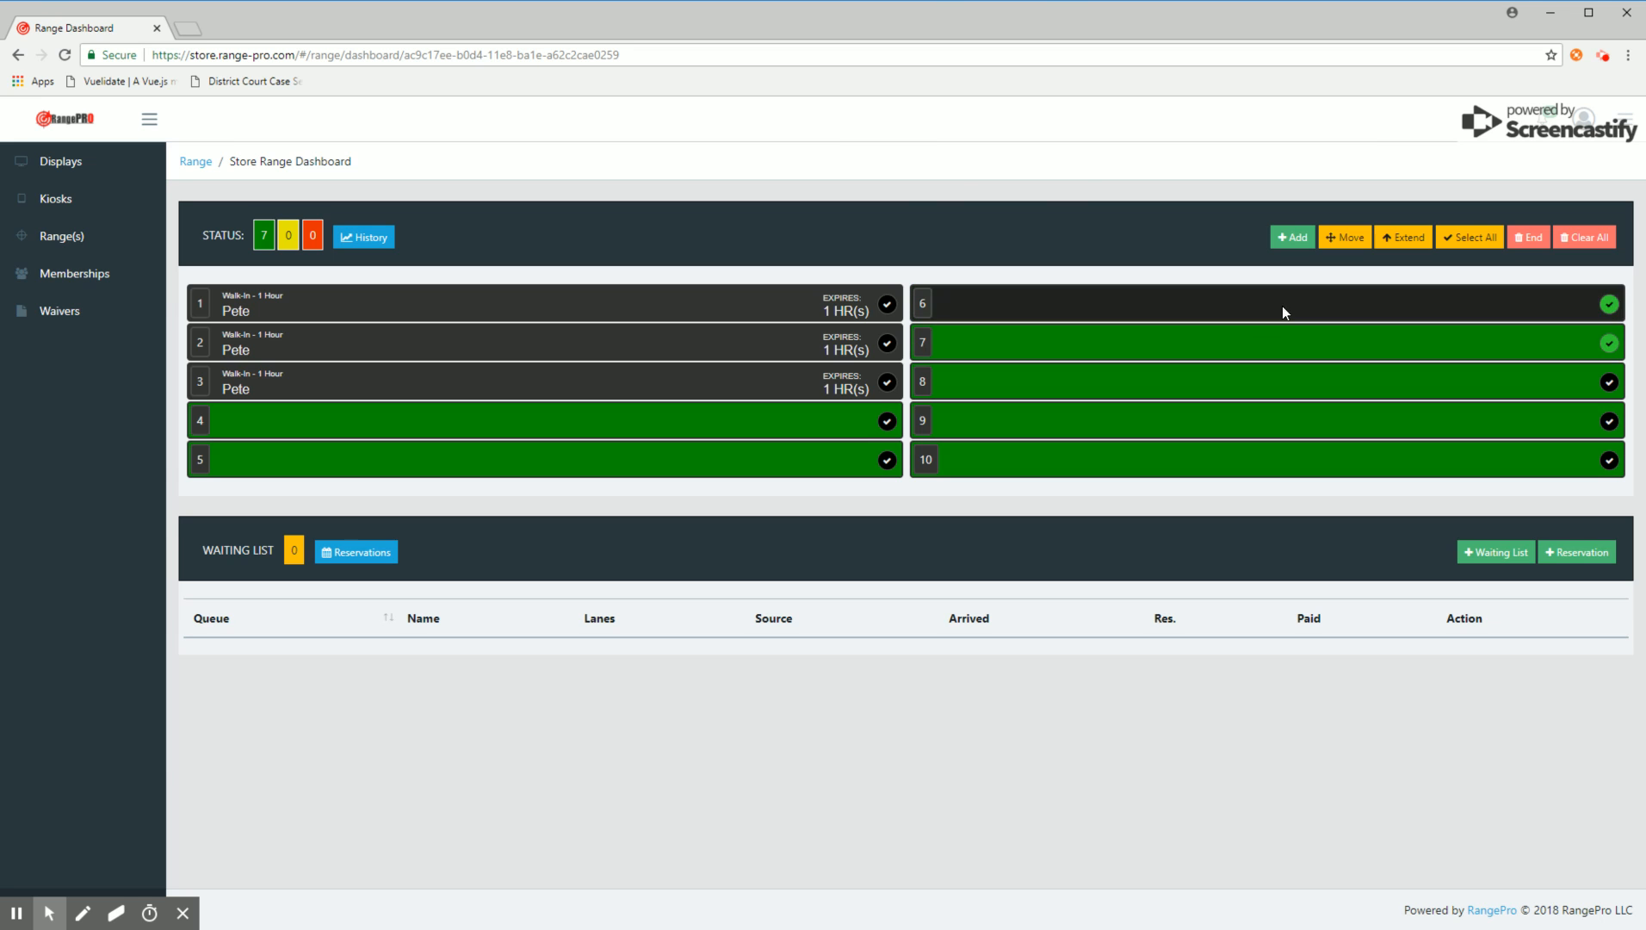
{"action": "left_click", "coordinate": [1292, 242]}
{"action": "left_click", "coordinate": [697, 366]}
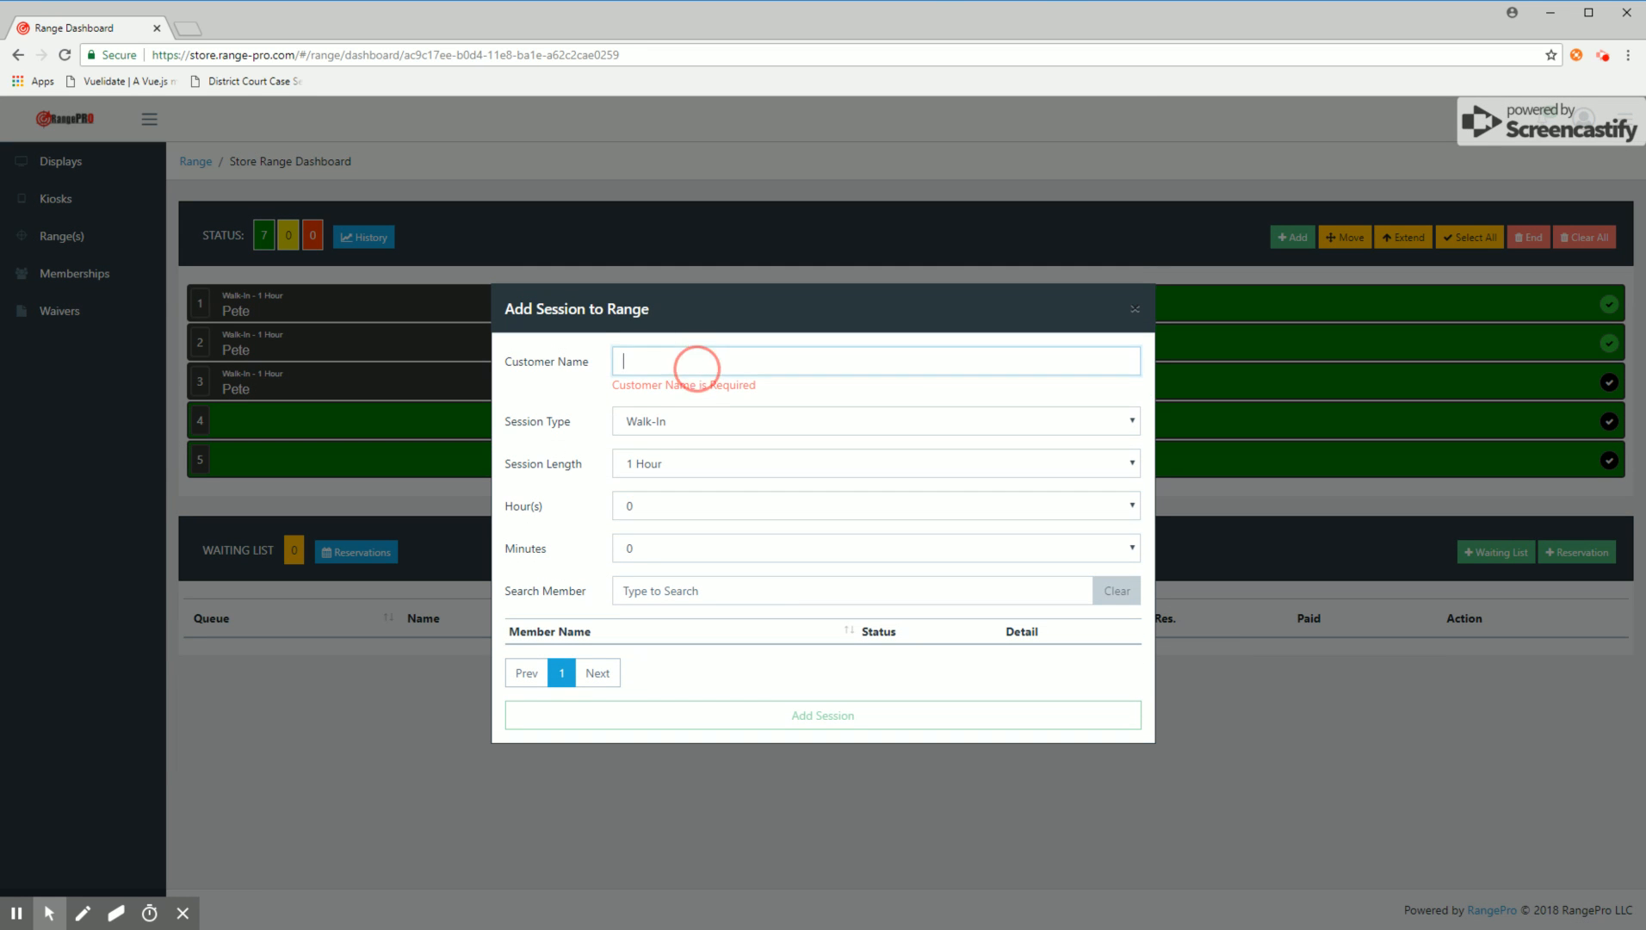
{"action": "type", "text": "La"}
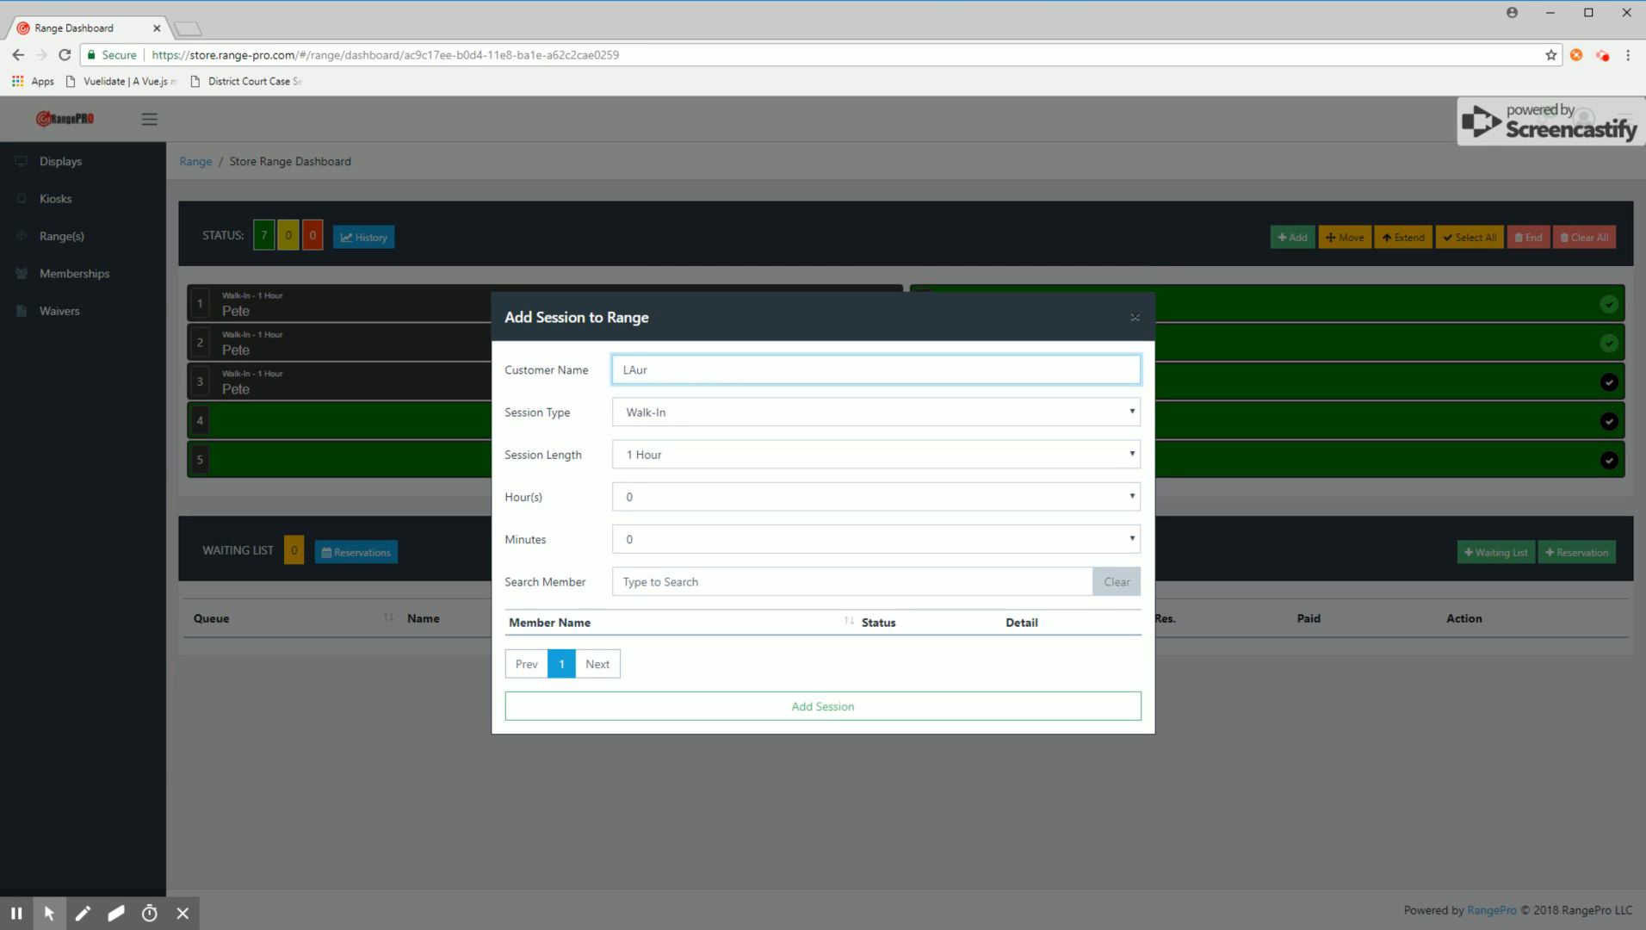
{"action": "type", "text": "ura"}
{"action": "left_click", "coordinate": [646, 456]}
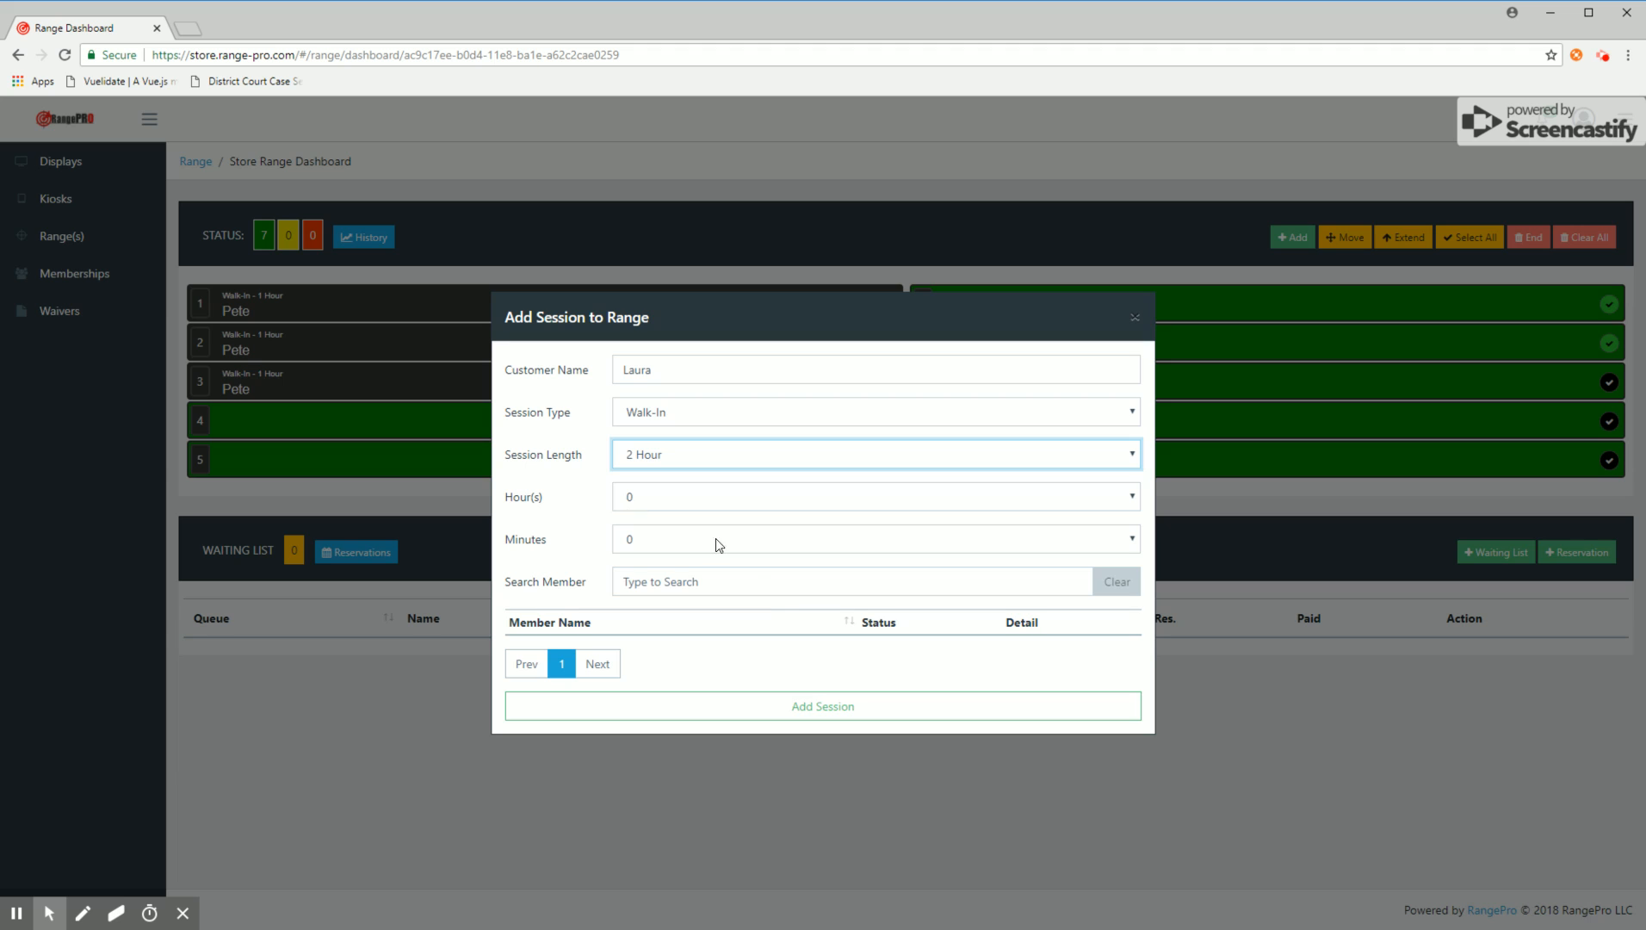
{"action": "left_click", "coordinate": [822, 704]}
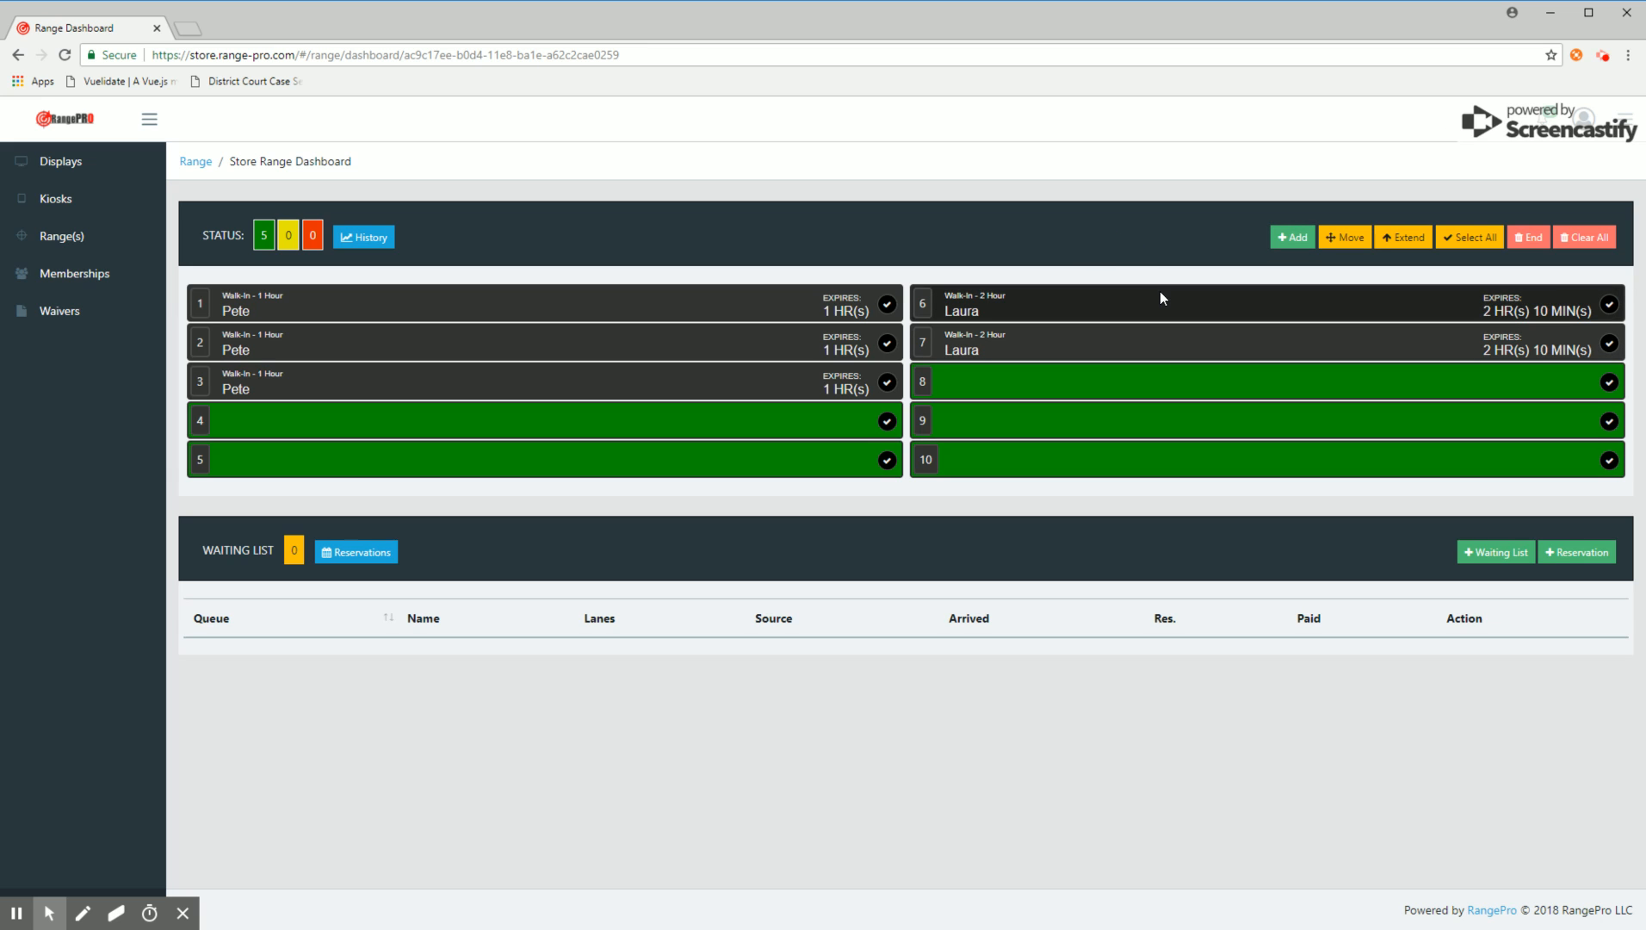
Step: Add a Walk-In session to lanes 8 and 9 with the customer's name and the Member session length
{"action": "left_click", "coordinate": [1138, 391]}
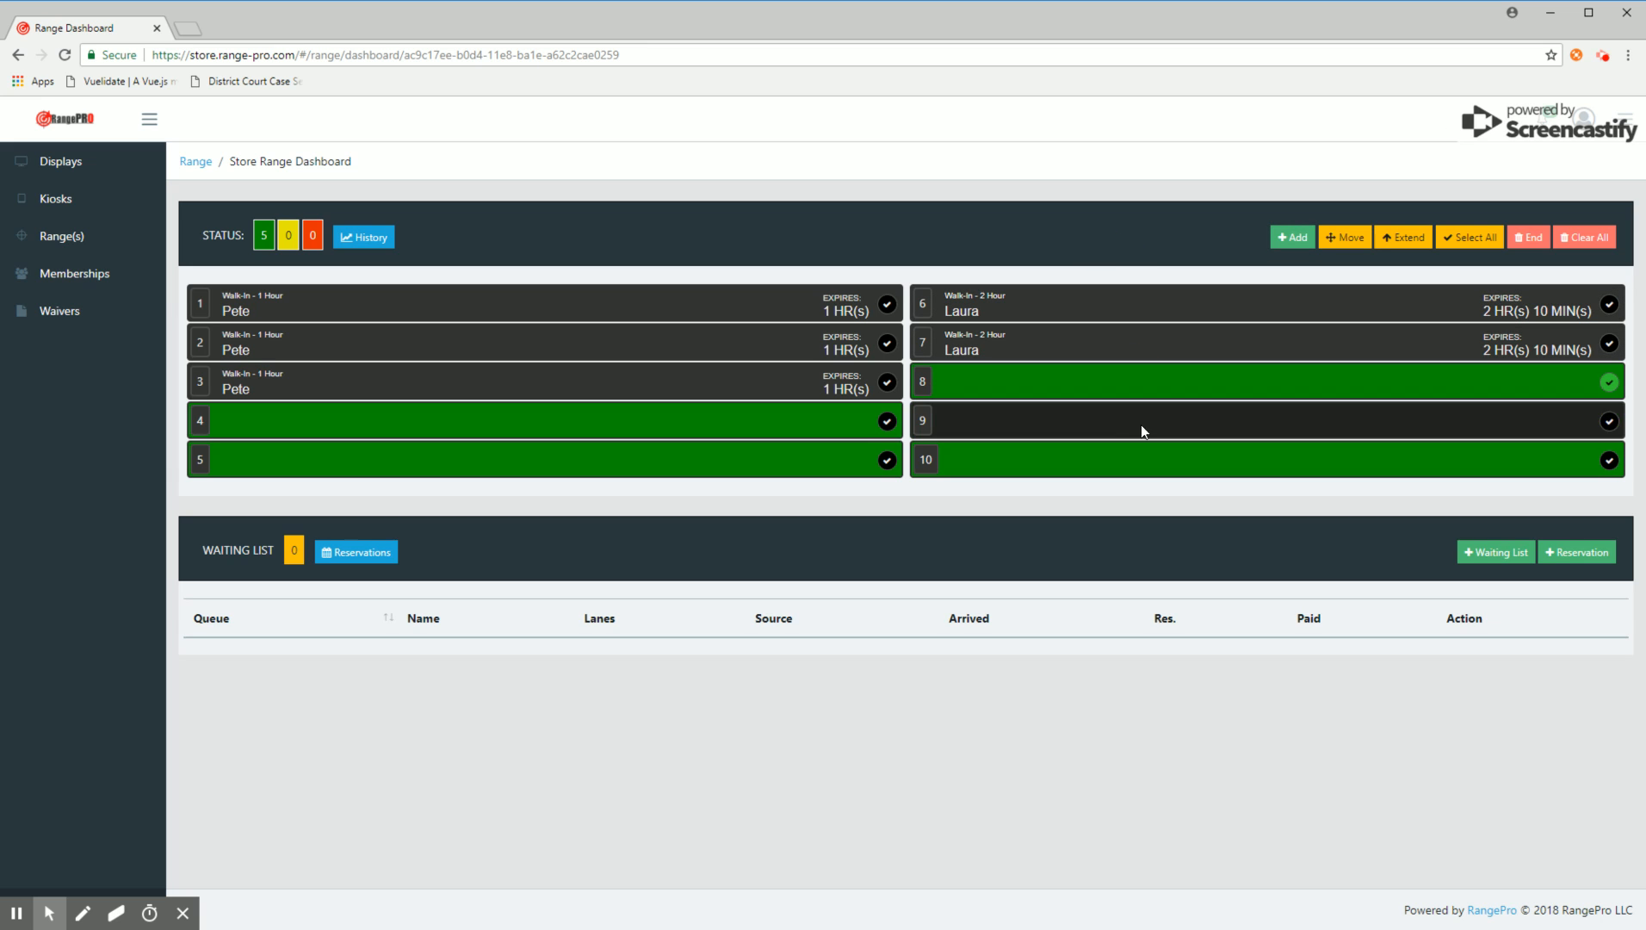
{"action": "left_click", "coordinate": [1140, 424]}
{"action": "left_click", "coordinate": [1293, 237]}
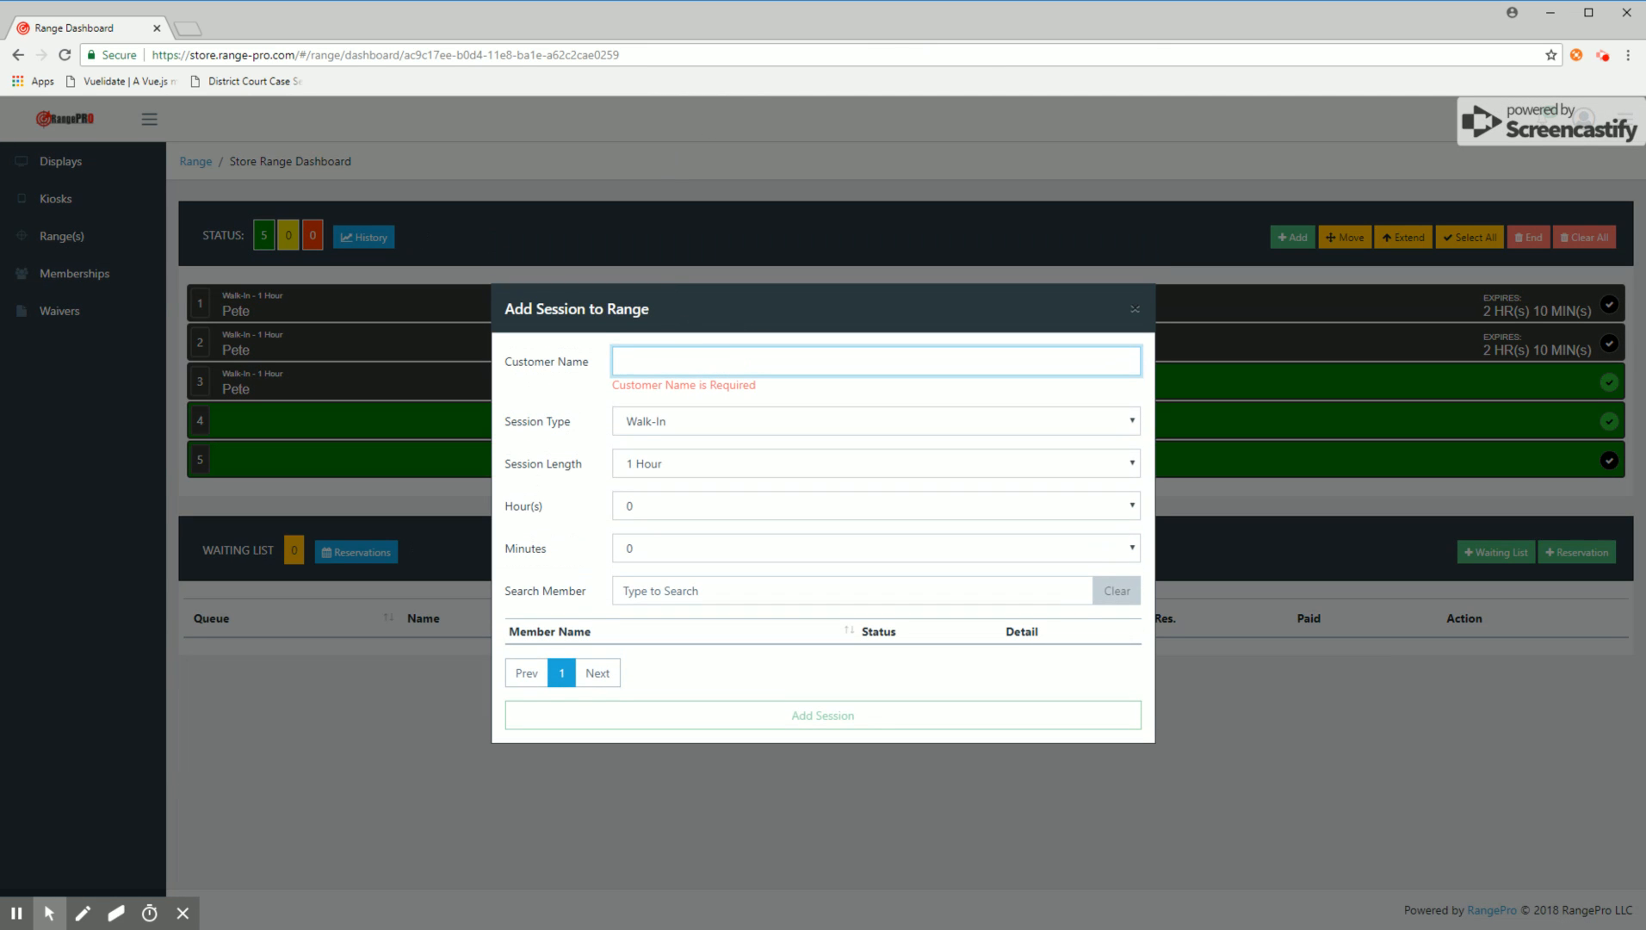
{"action": "type", "text": "Tim"}
{"action": "left_click", "coordinate": [664, 455]}
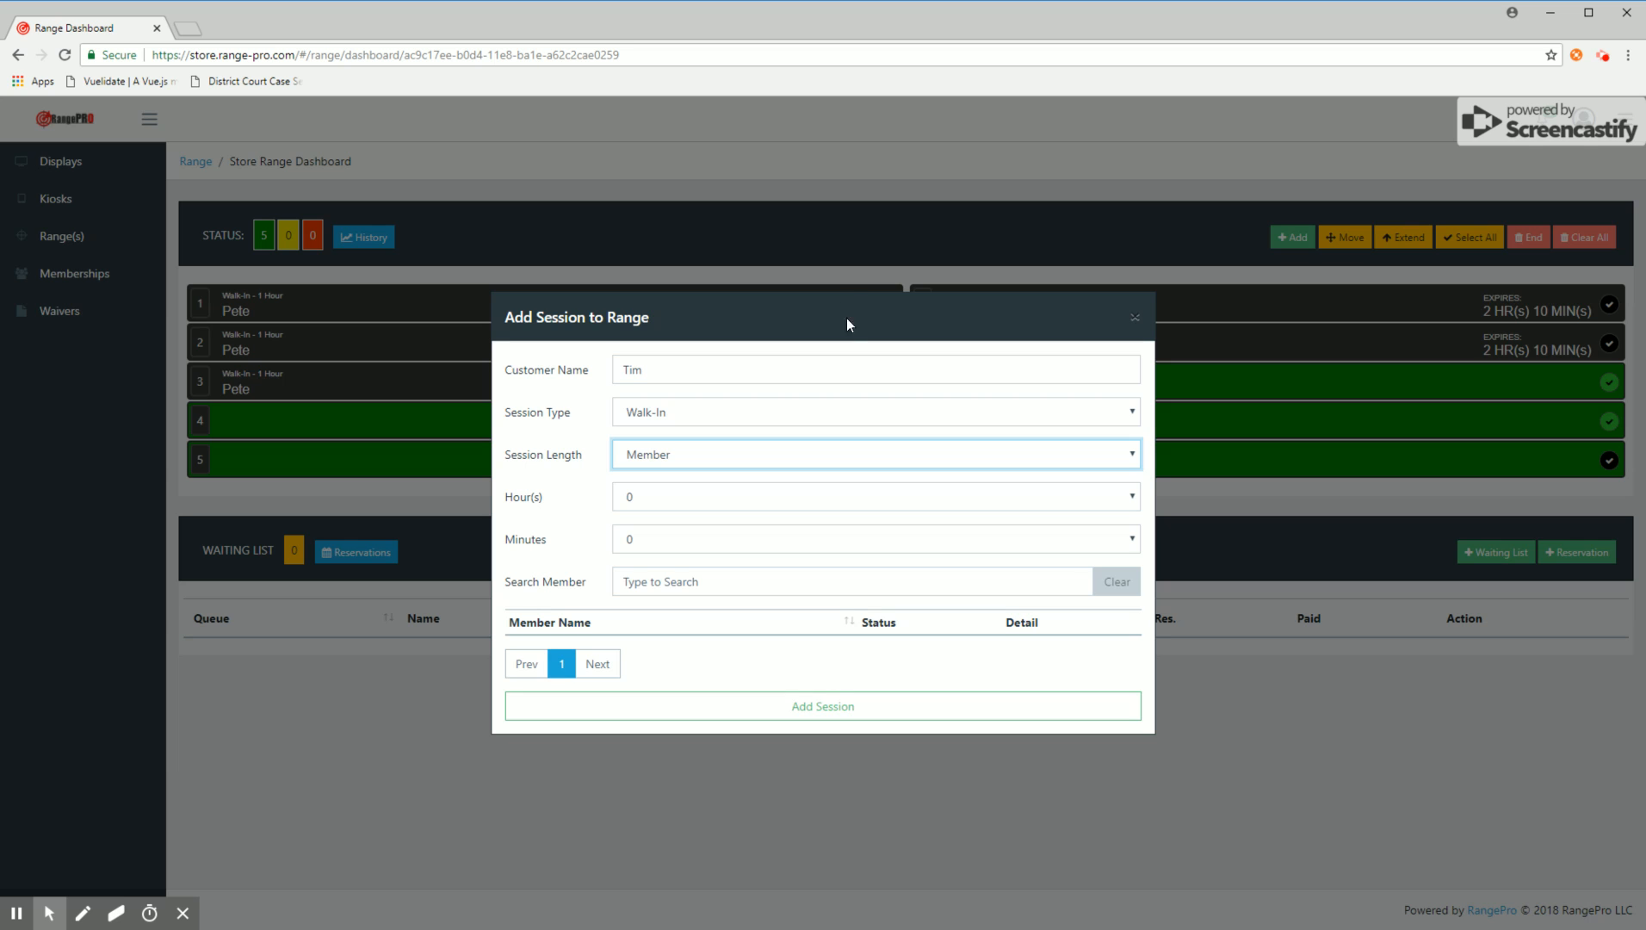
{"action": "left_click", "coordinate": [837, 705]}
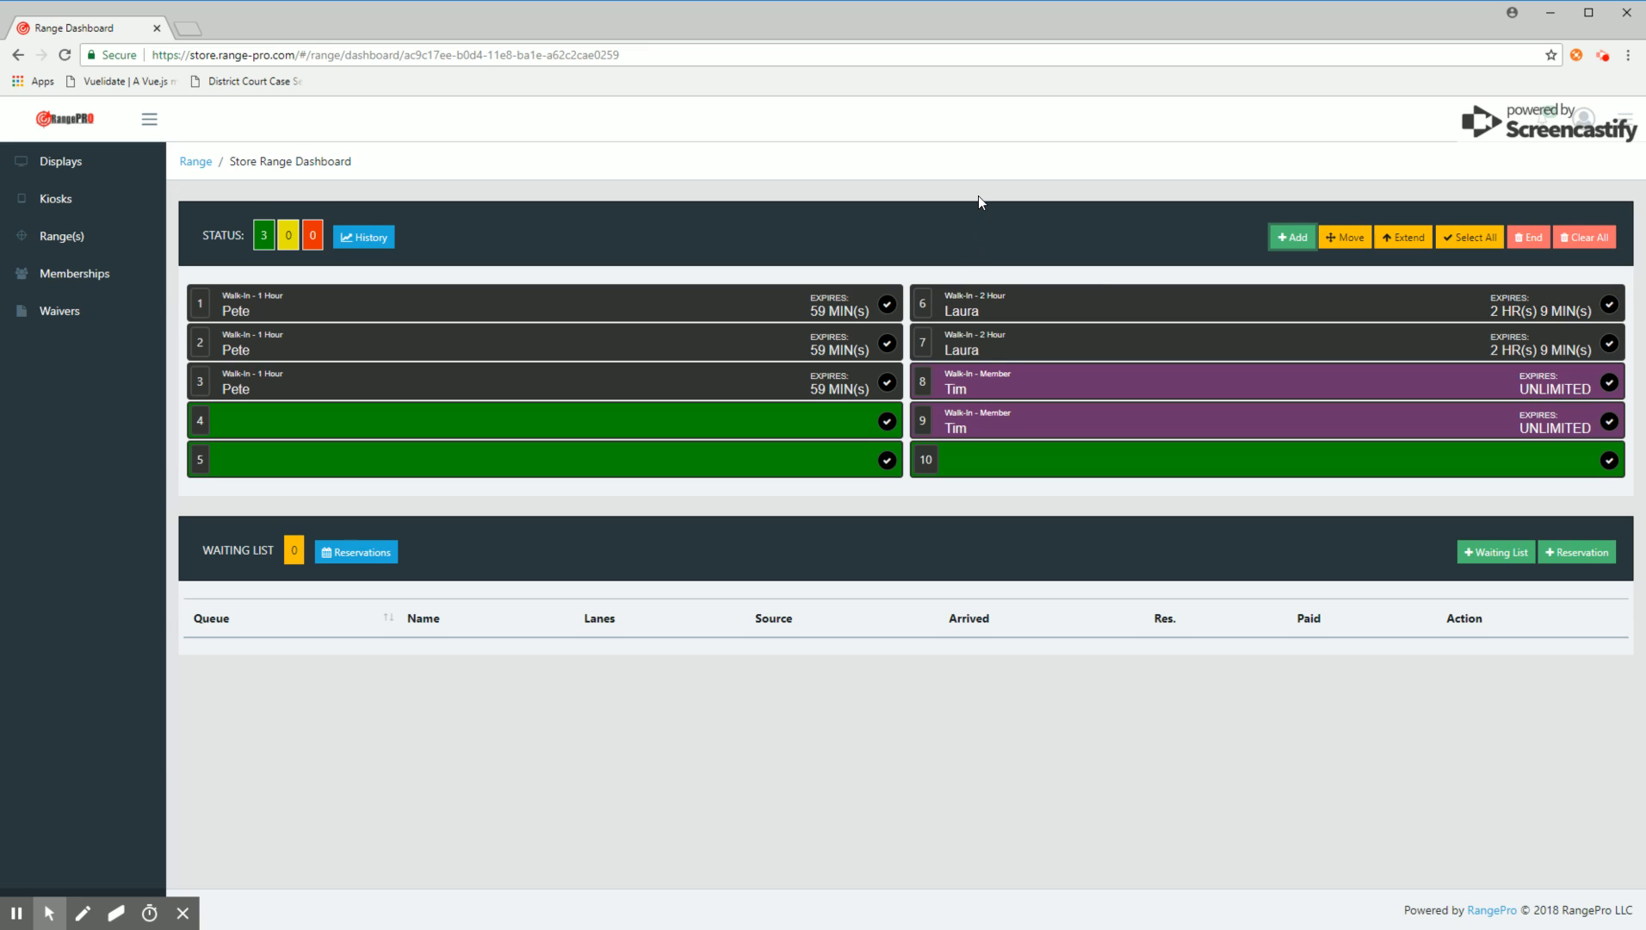
Step: Add a Walk-In session to lanes 4 and 5 with the customer's name and the PPU session length
{"action": "left_click", "coordinate": [763, 420]}
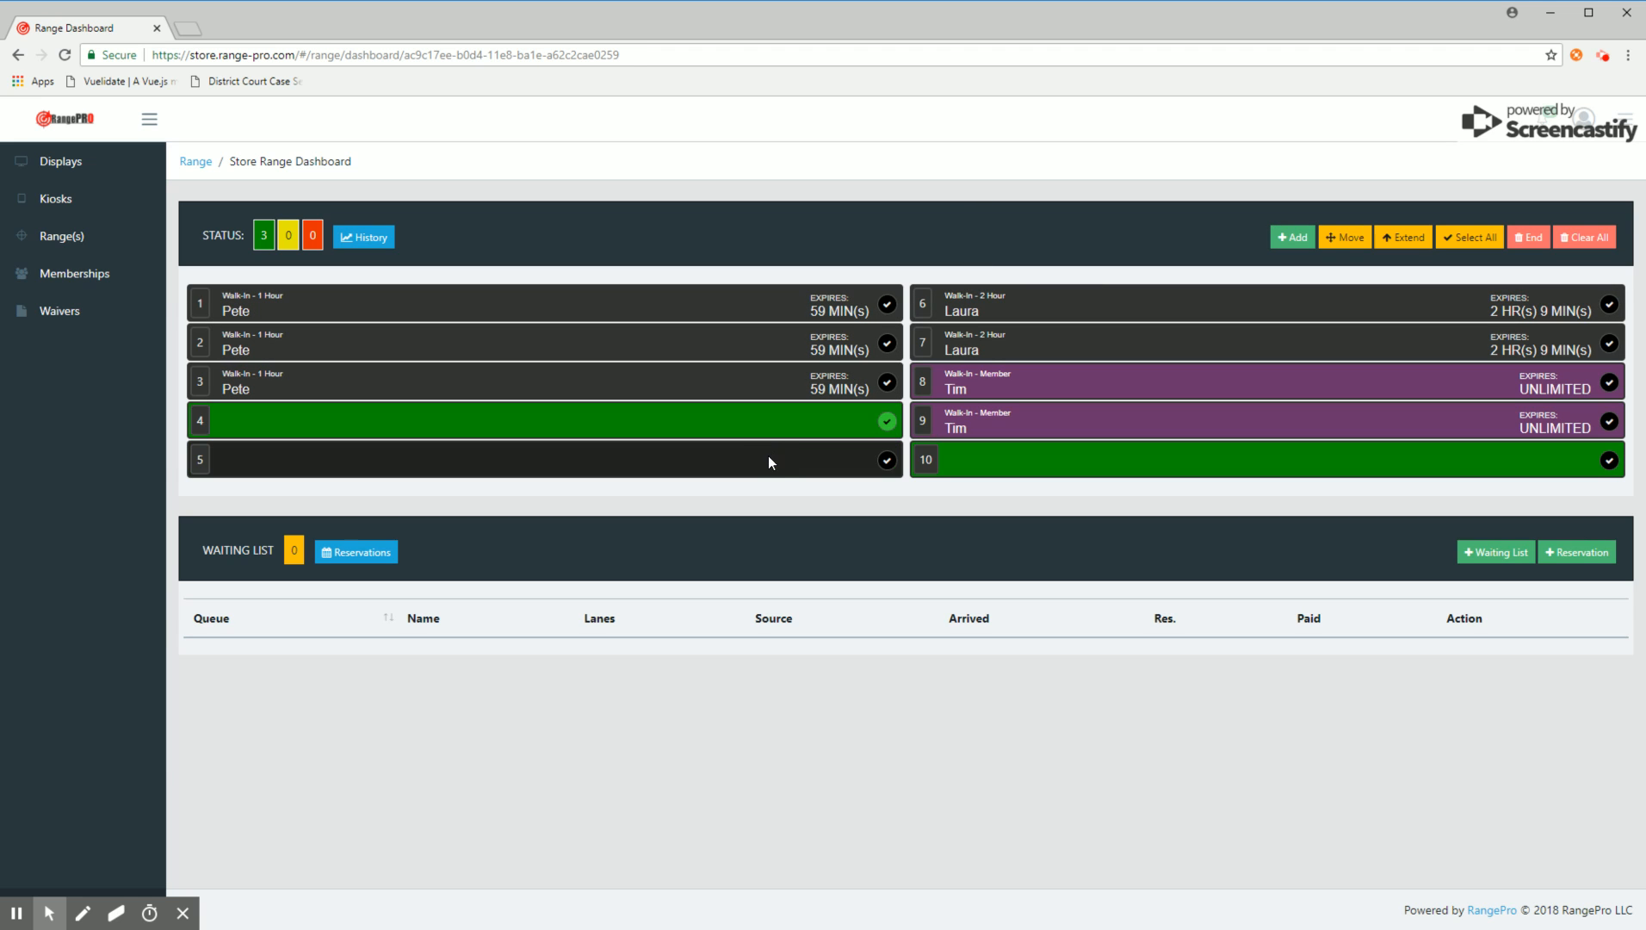
{"action": "left_click", "coordinate": [768, 457]}
{"action": "left_click", "coordinate": [1309, 242]}
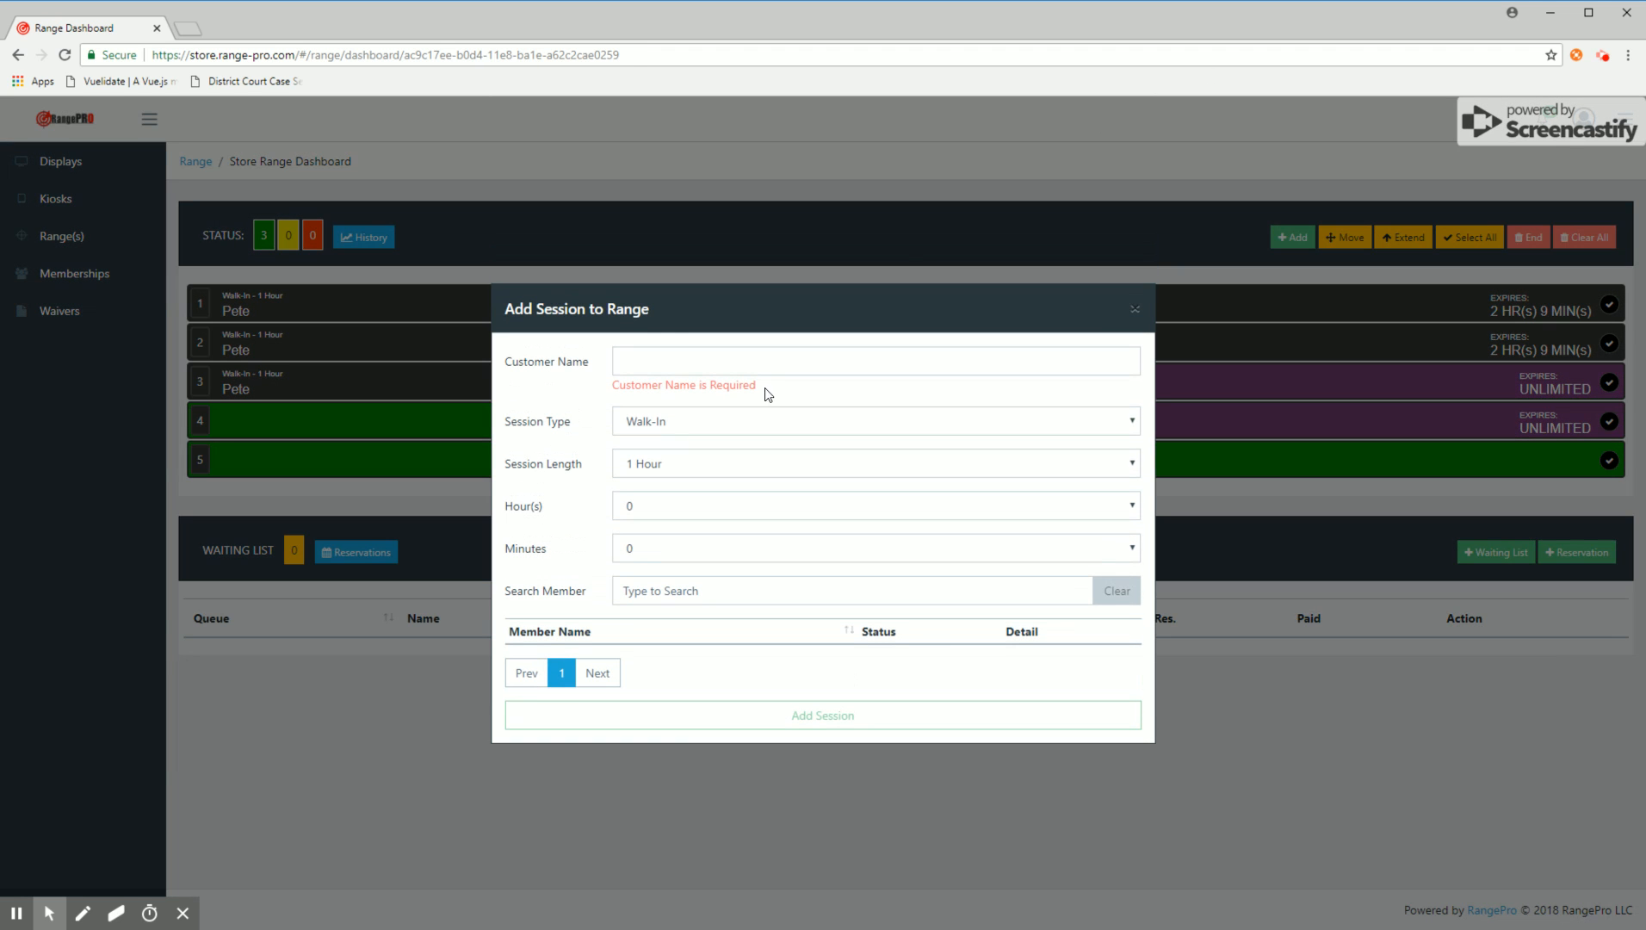
{"action": "left_click", "coordinate": [661, 360]}
{"action": "type", "text": "Keith"}
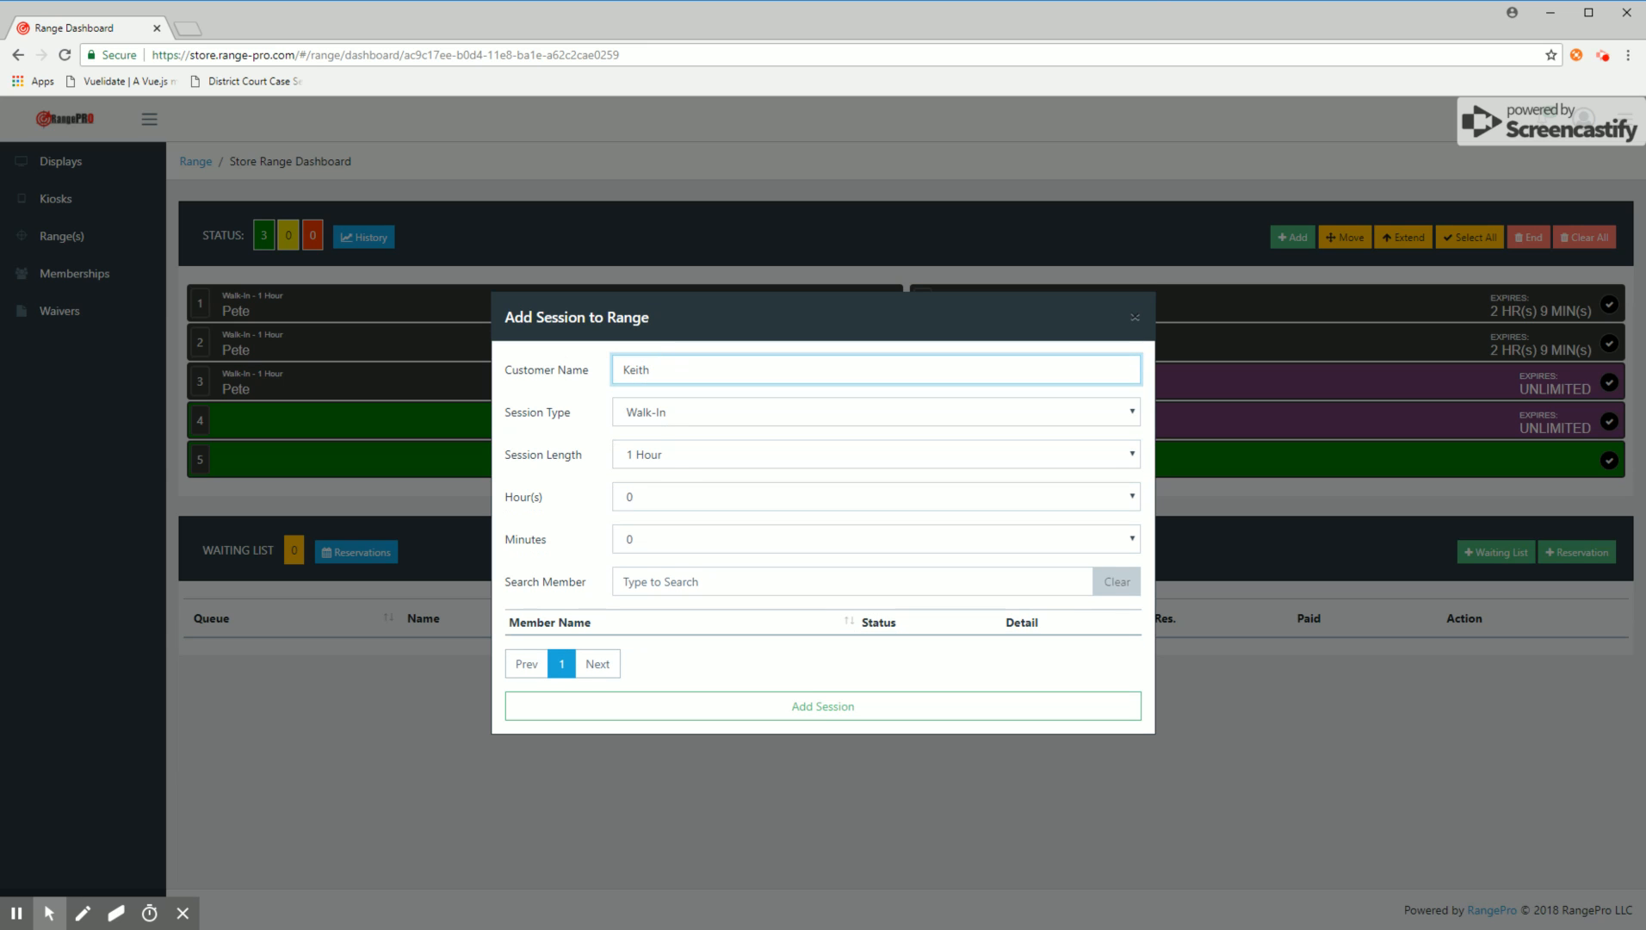
{"action": "left_click", "coordinate": [661, 454]}
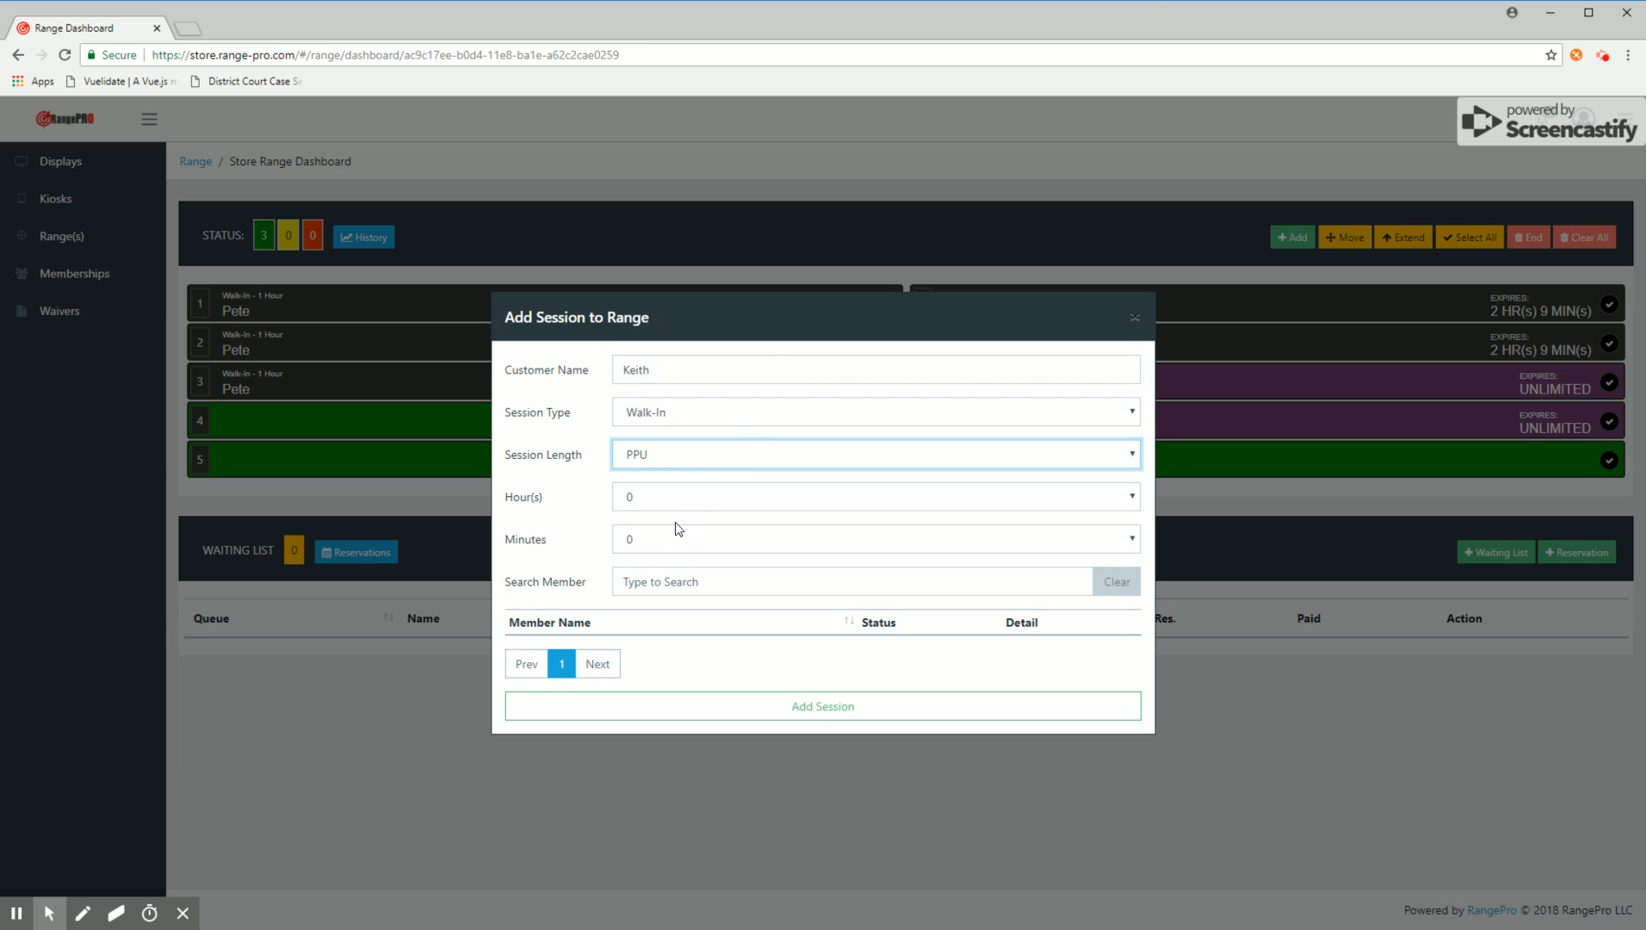
{"action": "left_click", "coordinate": [822, 707]}
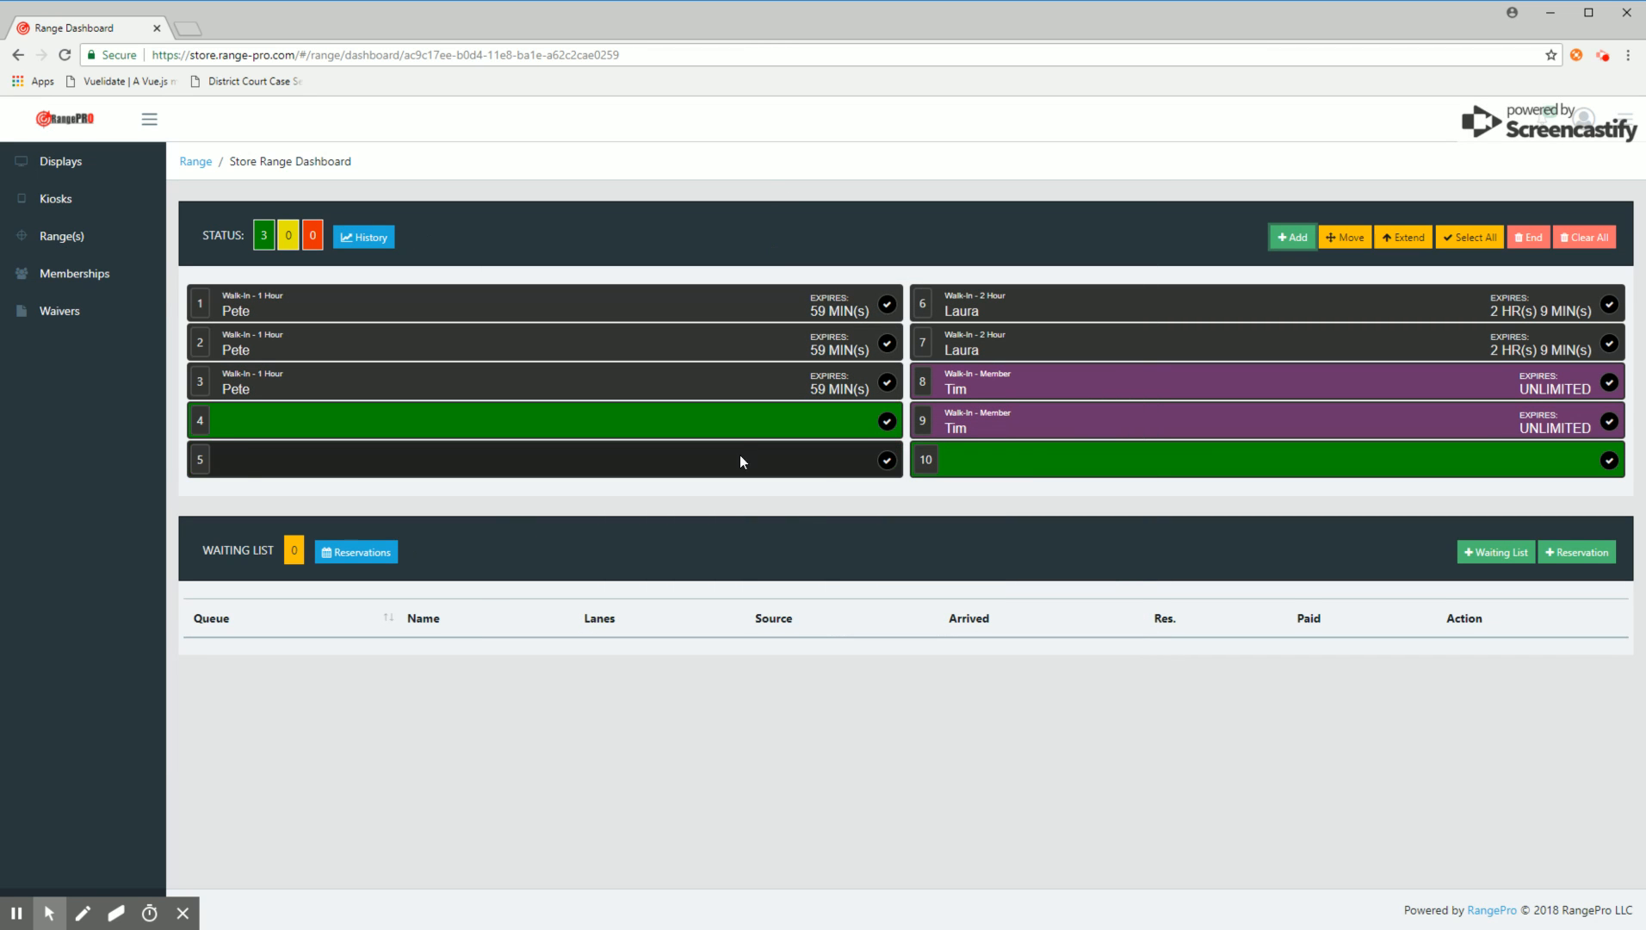
{"action": "left_click", "coordinate": [836, 427]}
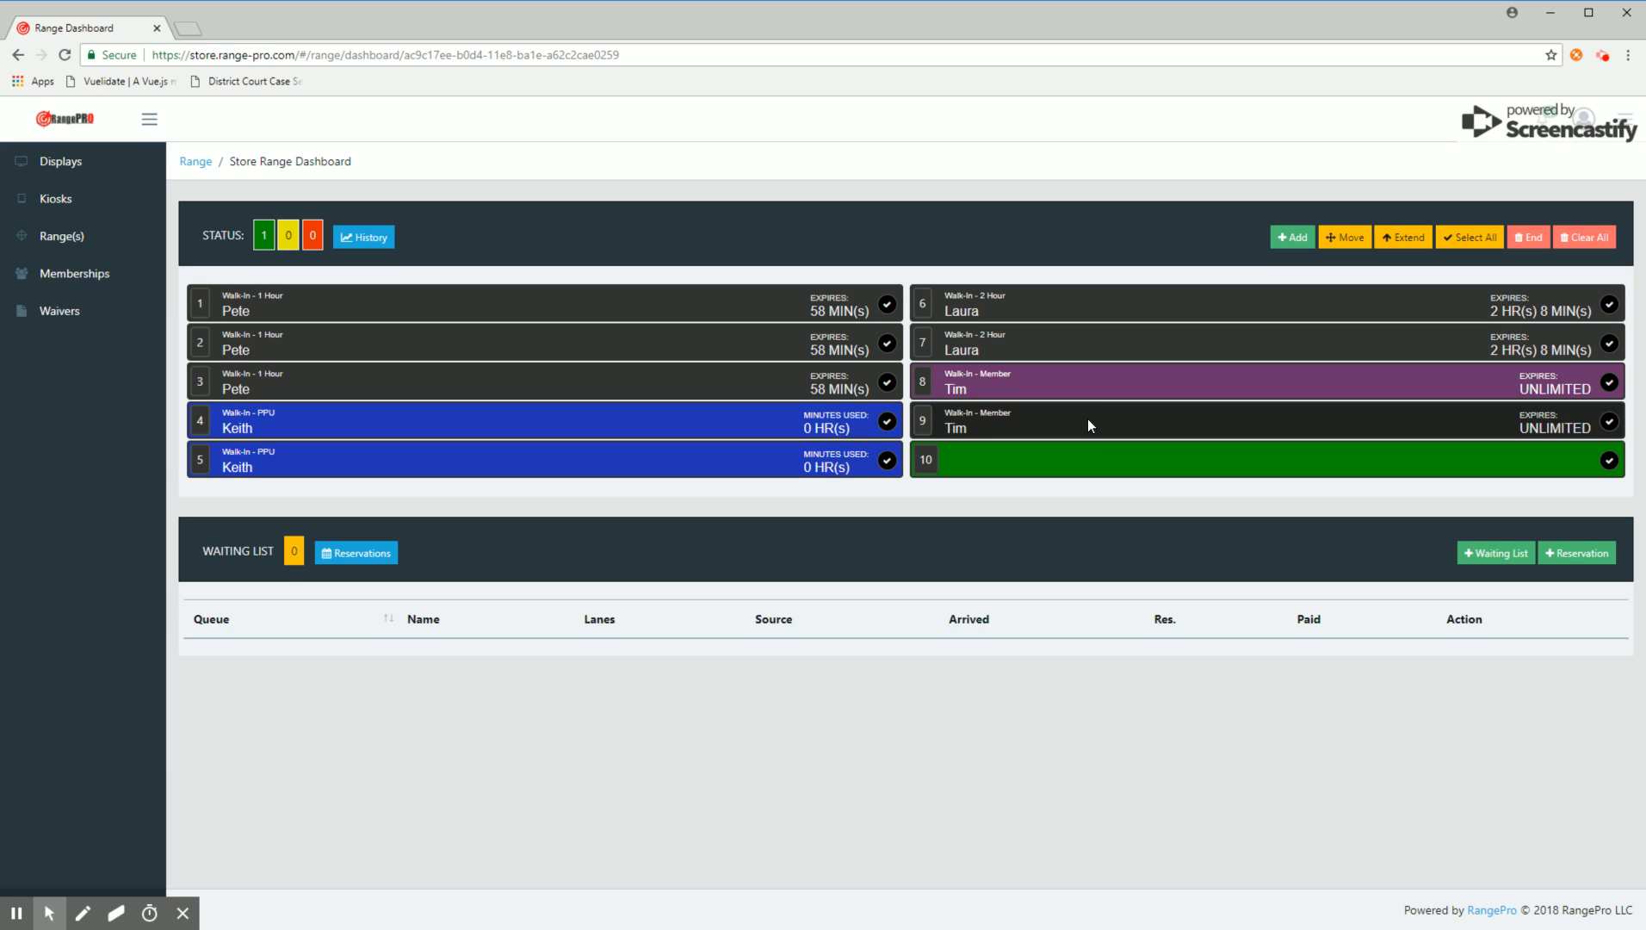
Step: Swap the sessions on lanes 6 and 7 with the member sessions on lanes 8 and 9
{"action": "left_click", "coordinate": [1129, 304]}
{"action": "left_click", "coordinate": [1129, 337]}
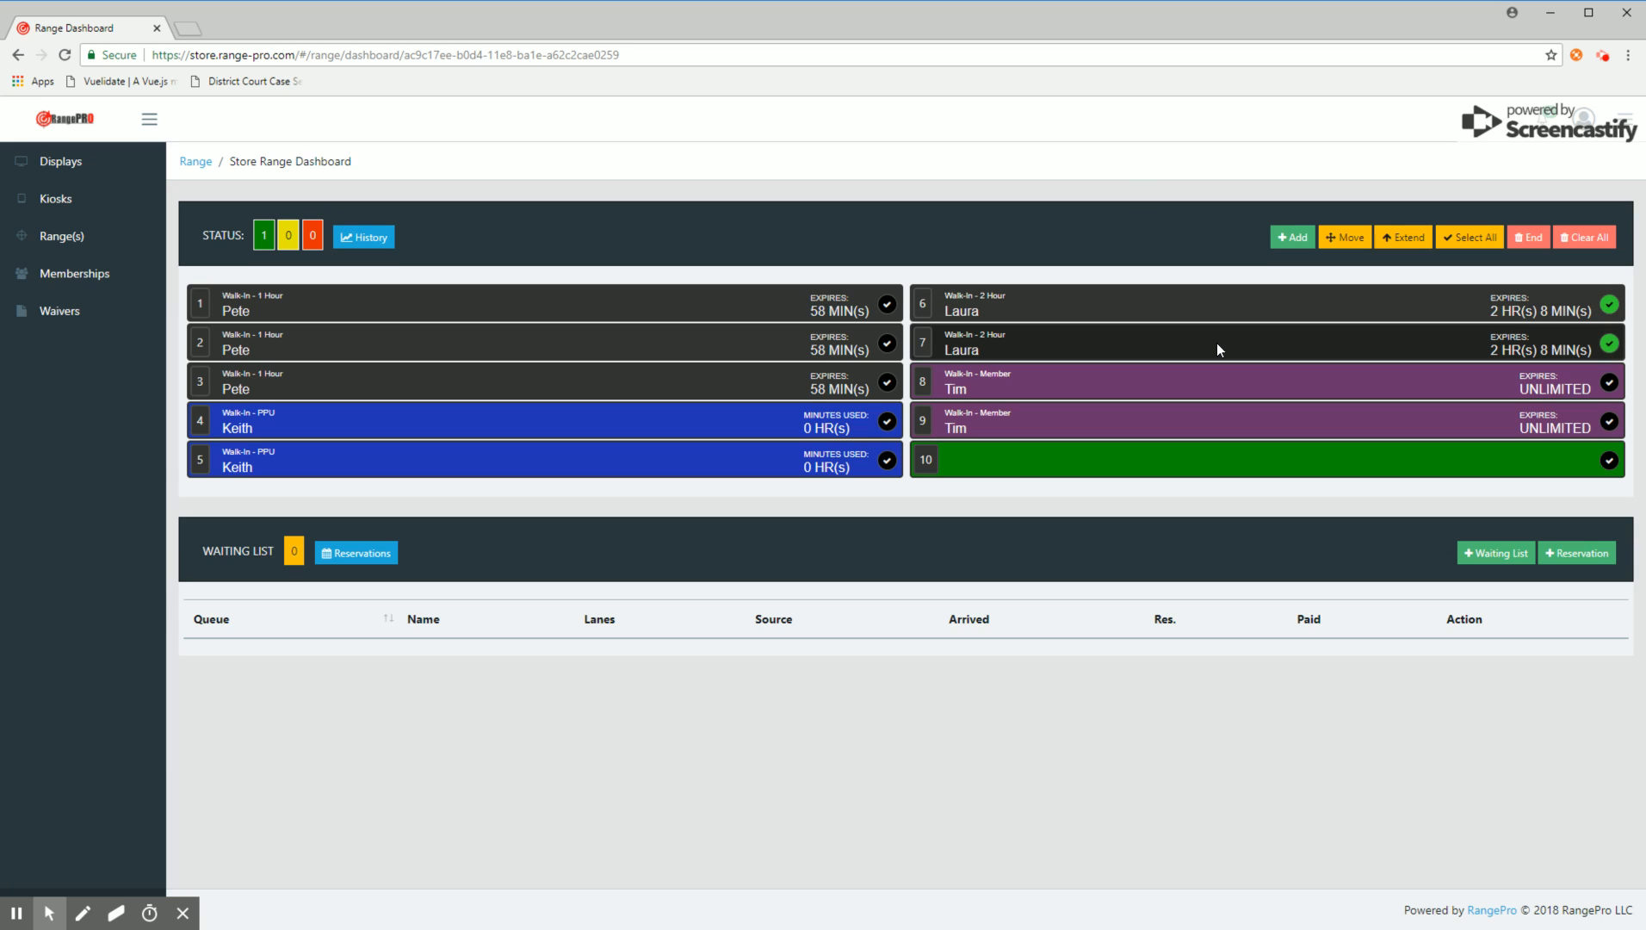
{"action": "left_click", "coordinate": [1348, 239]}
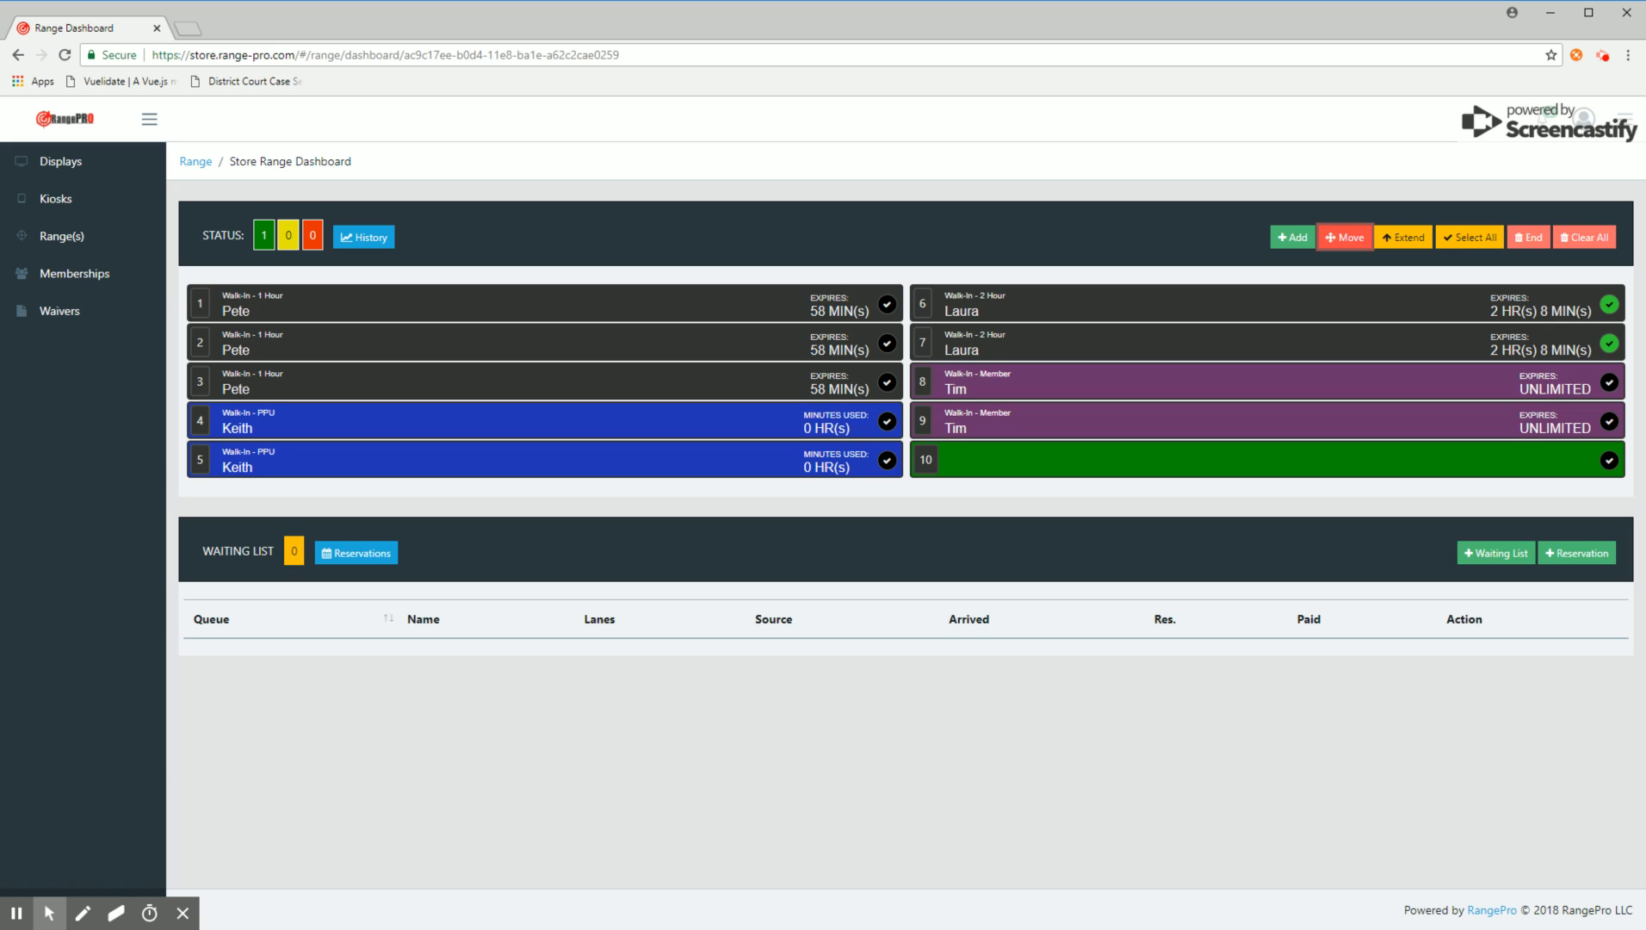
{"action": "left_click", "coordinate": [1351, 383]}
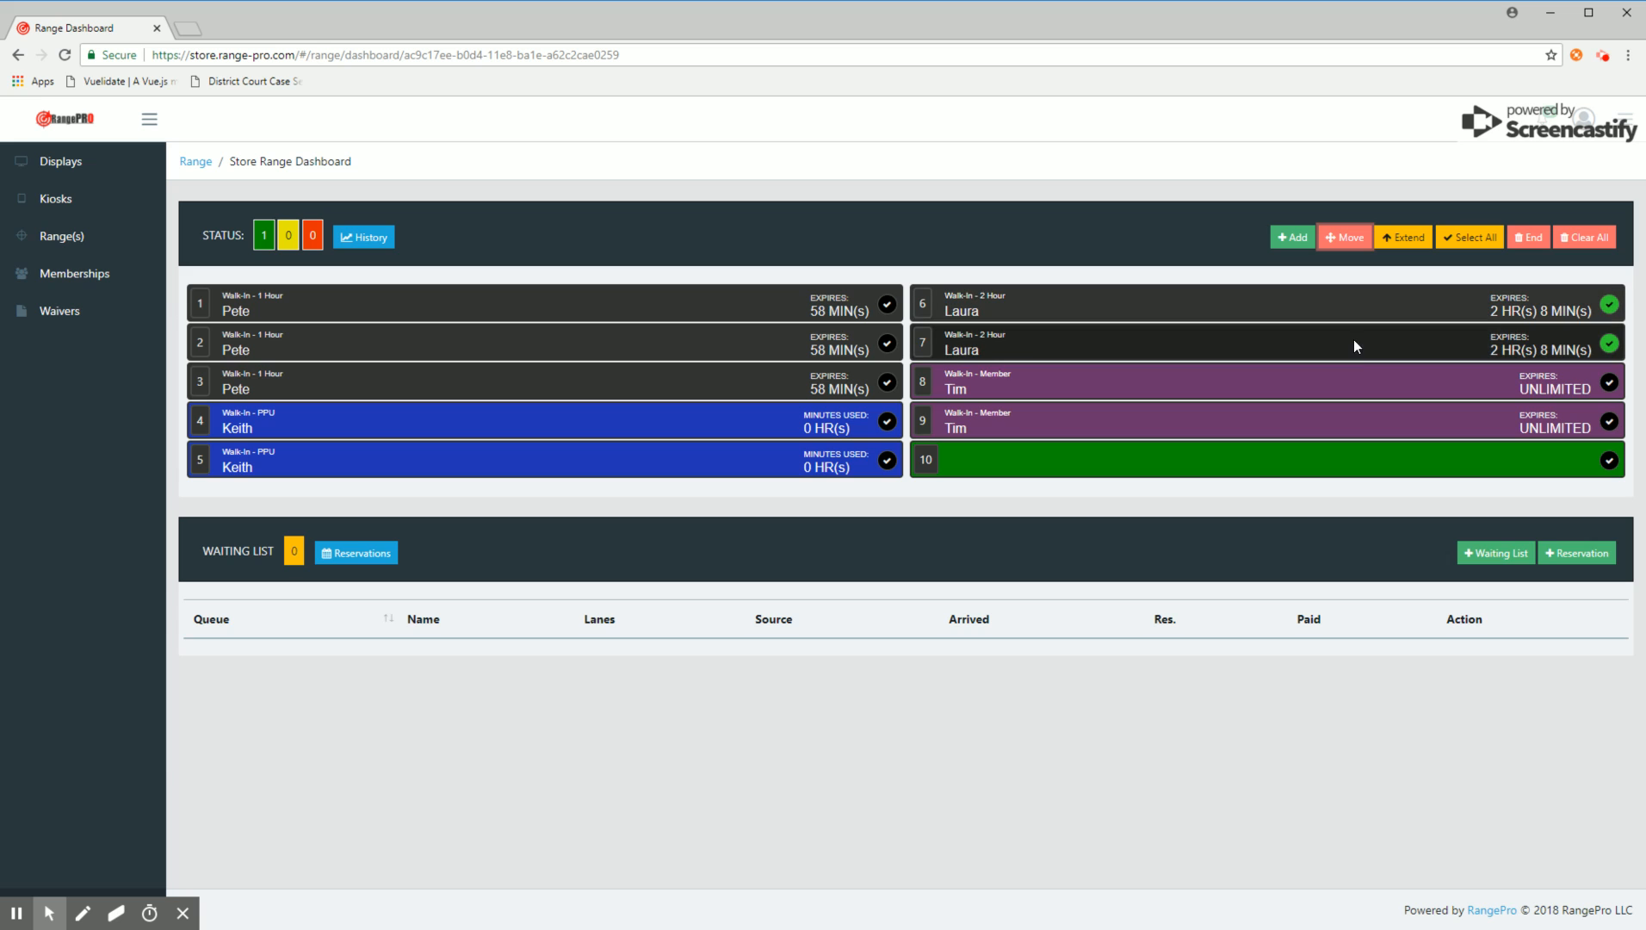
{"action": "left_click", "coordinate": [1352, 424]}
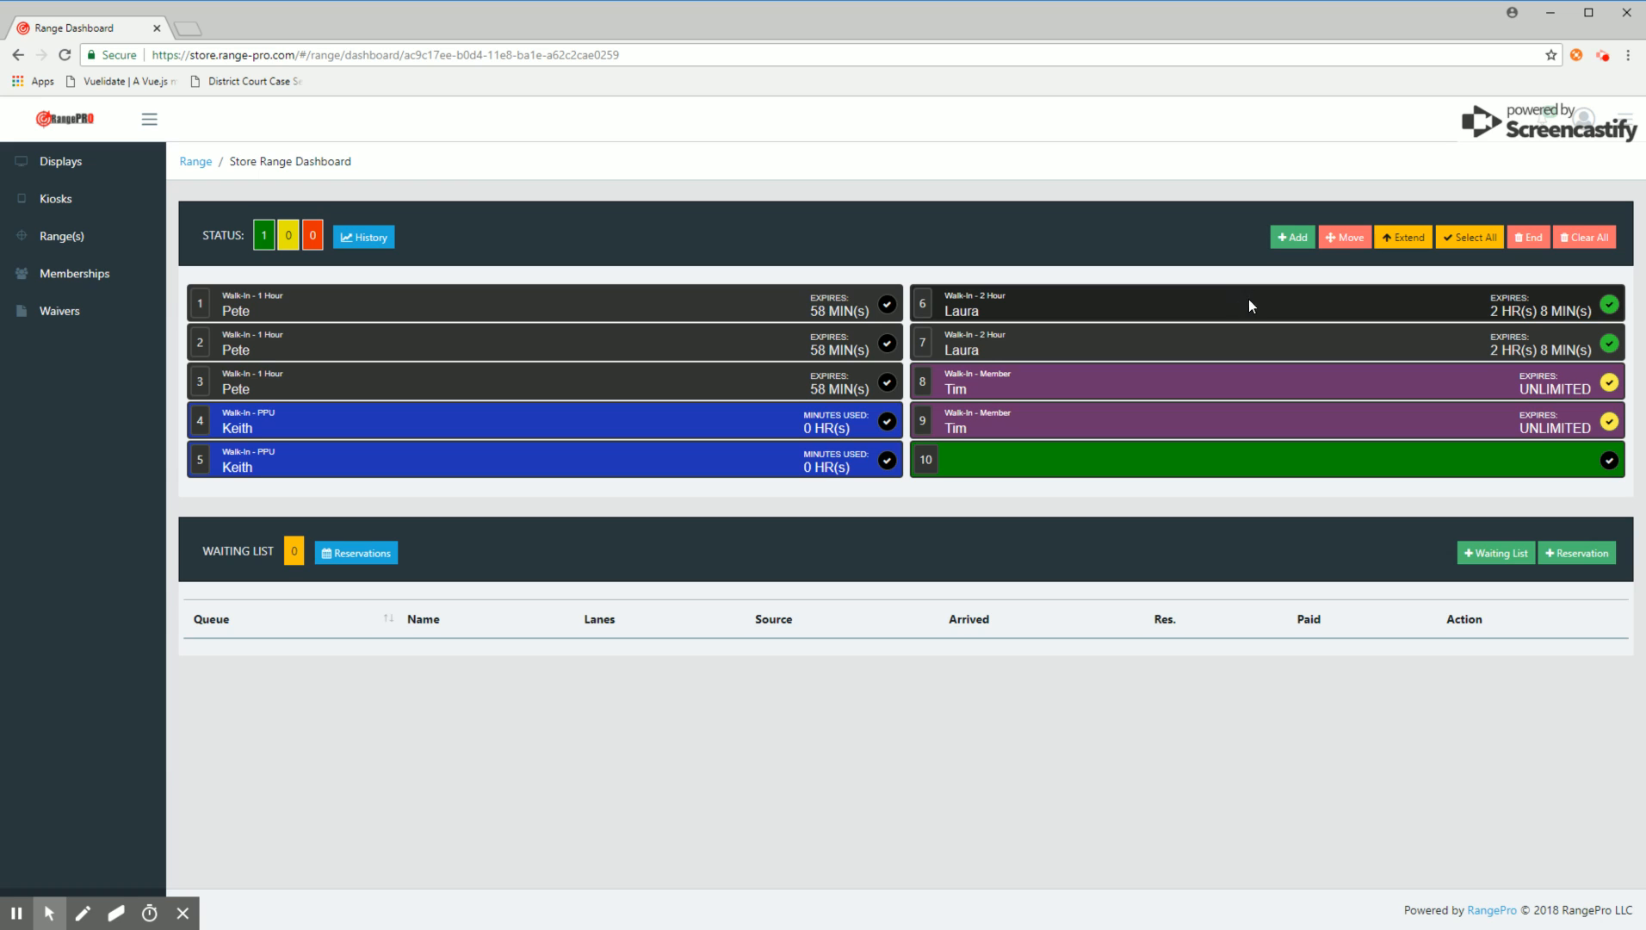
{"action": "left_click", "coordinate": [1340, 231]}
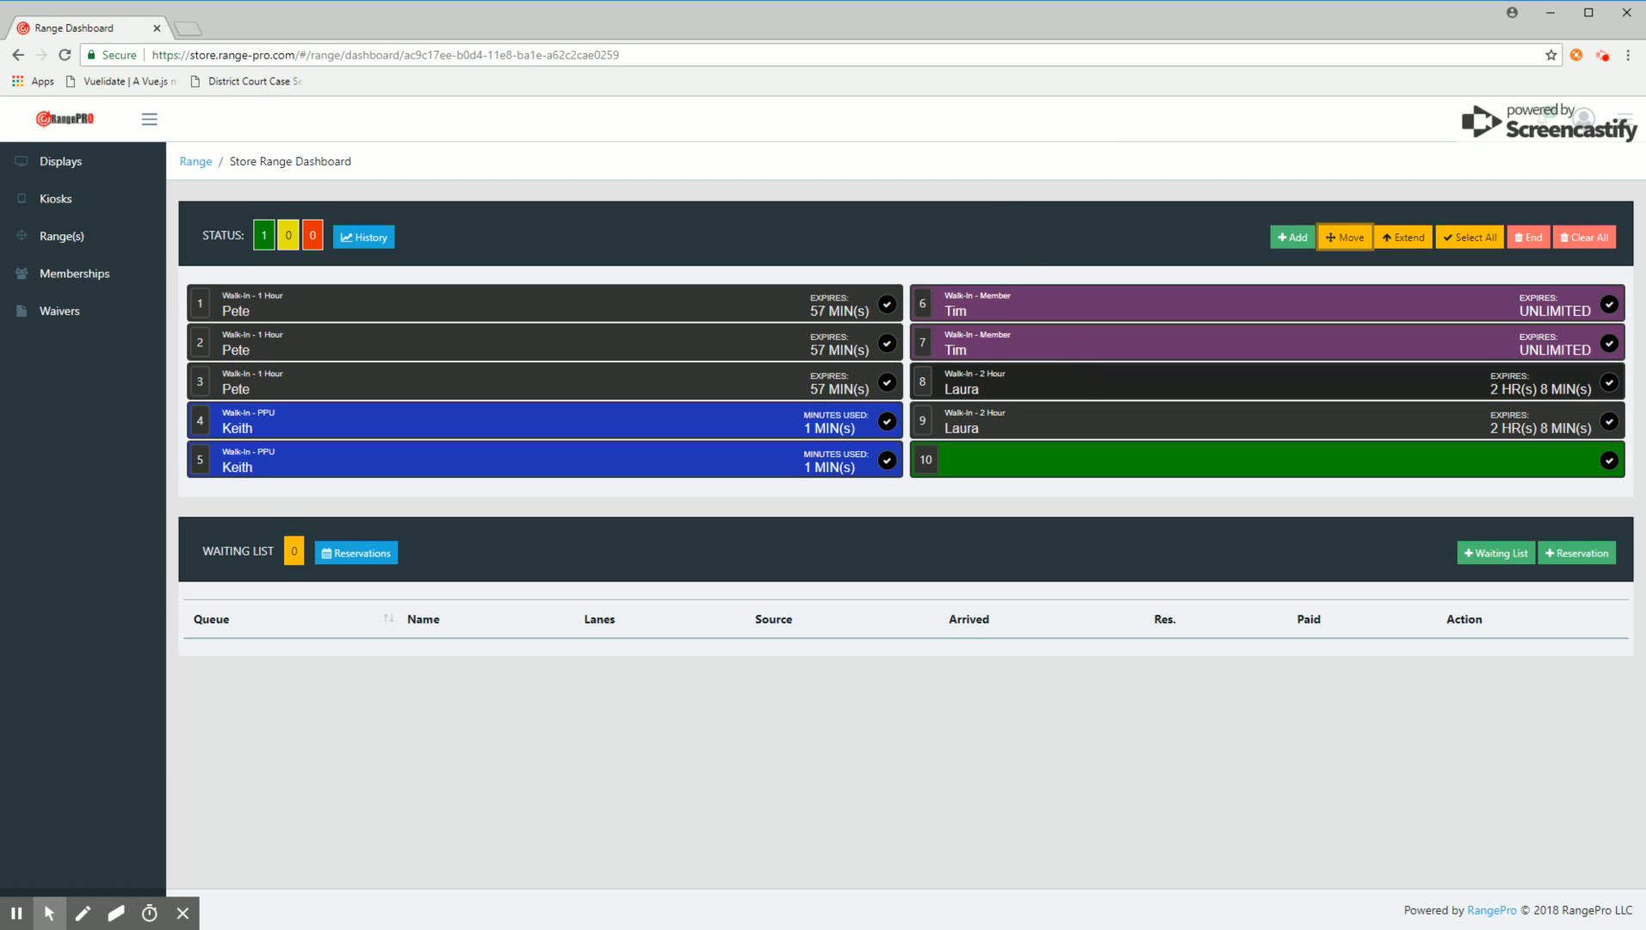
Step: Move the session on lane 8 to the empty lane 10
{"action": "left_click", "coordinate": [1094, 379]}
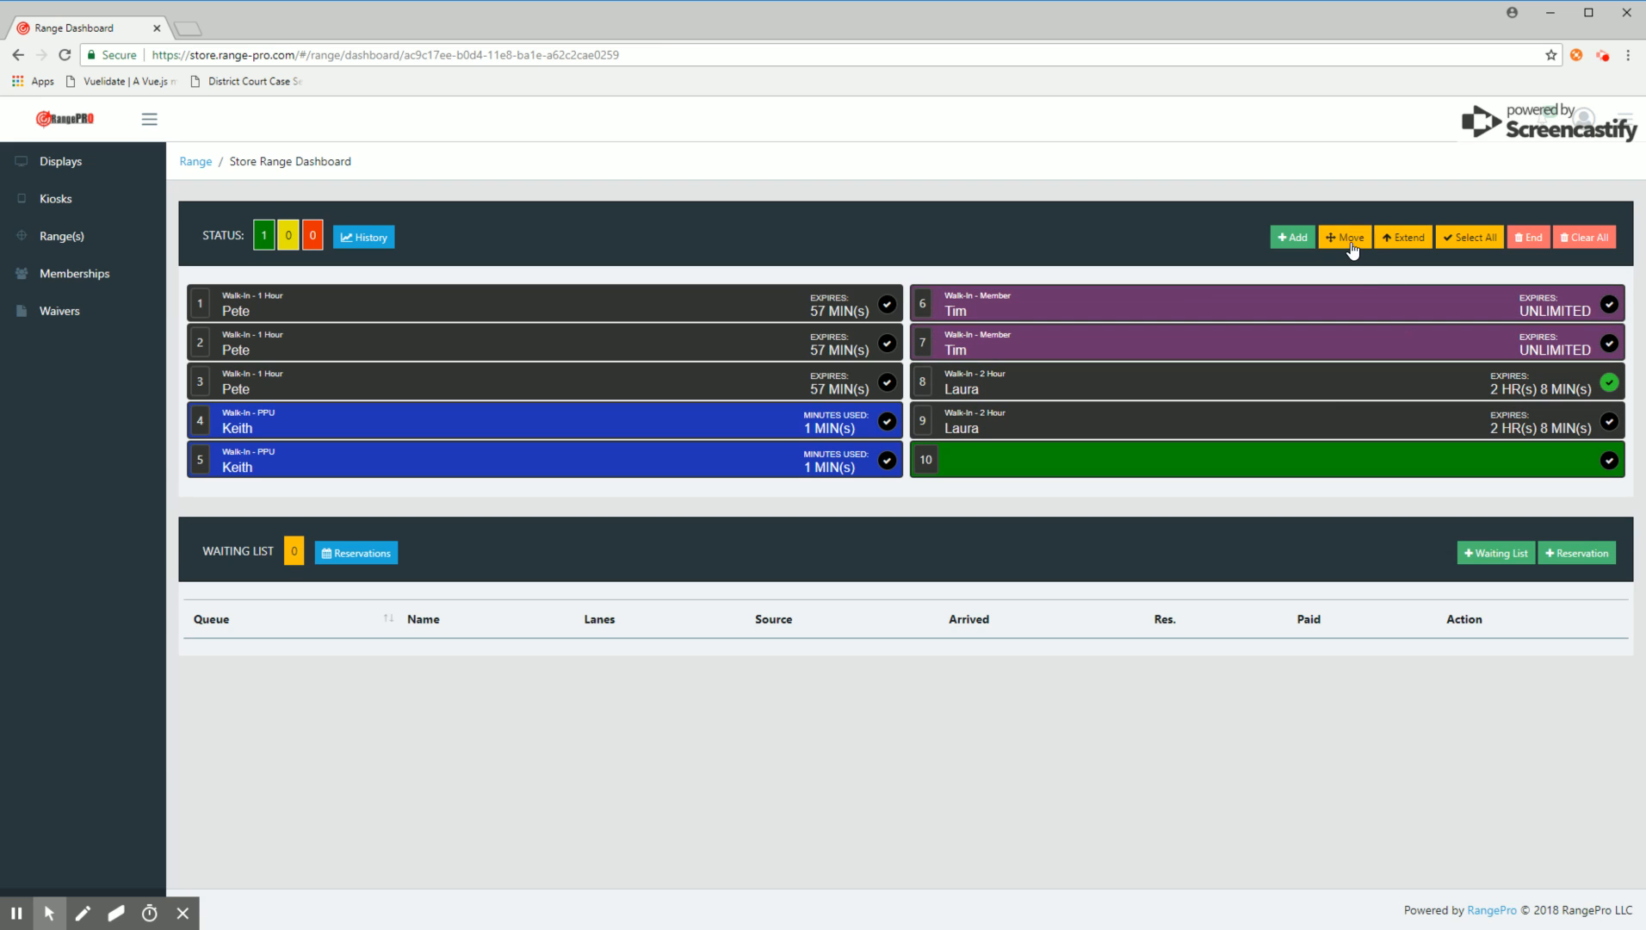
{"action": "left_click", "coordinate": [1344, 237]}
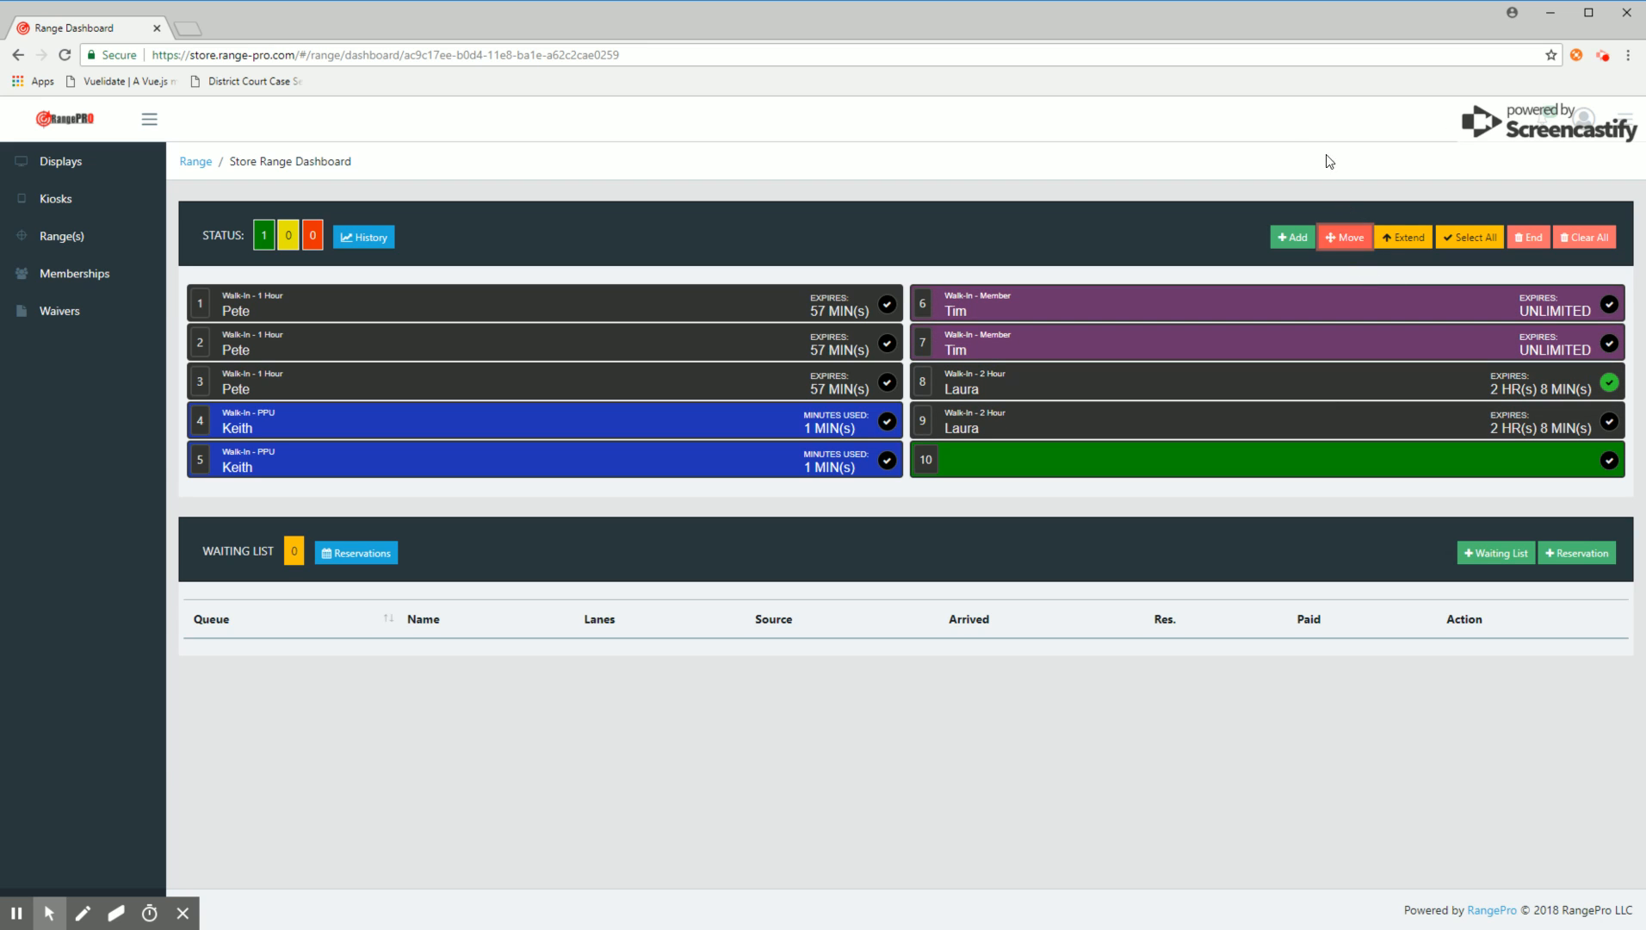
{"action": "left_click", "coordinate": [1239, 466]}
{"action": "left_click", "coordinate": [1345, 237]}
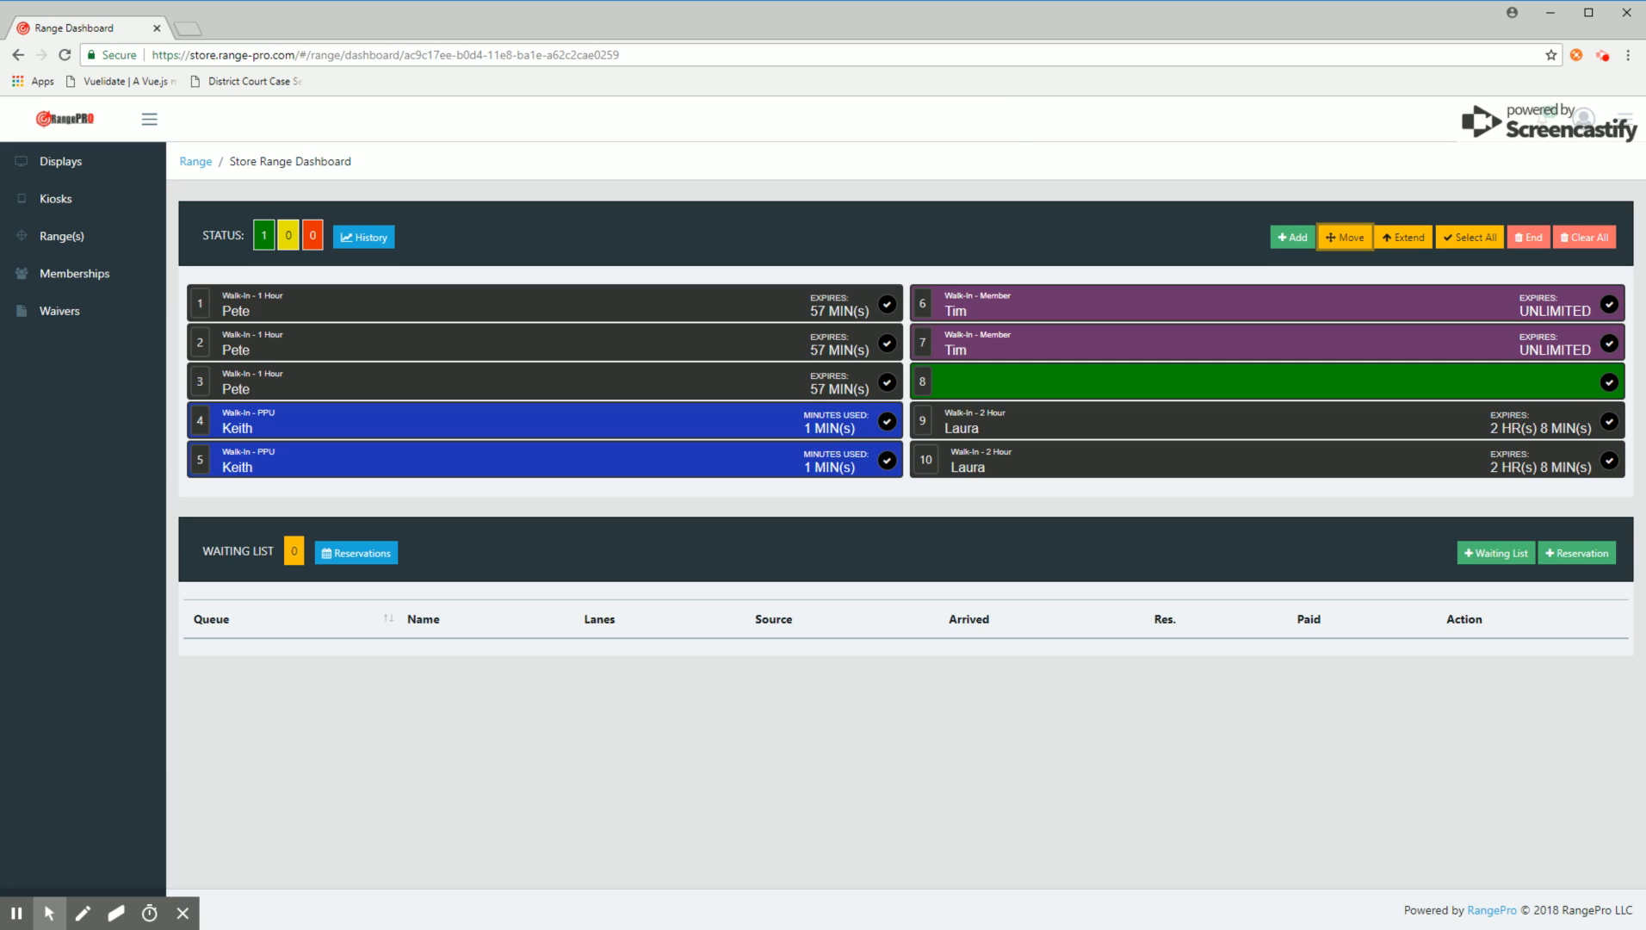
Step: Extend the timed sessions on lanes 1, 2 and 3 by the 1 Hour session length
{"action": "left_click", "coordinate": [1003, 156]}
{"action": "left_click", "coordinate": [641, 302]}
{"action": "left_click", "coordinate": [642, 341]}
{"action": "left_click", "coordinate": [643, 378]}
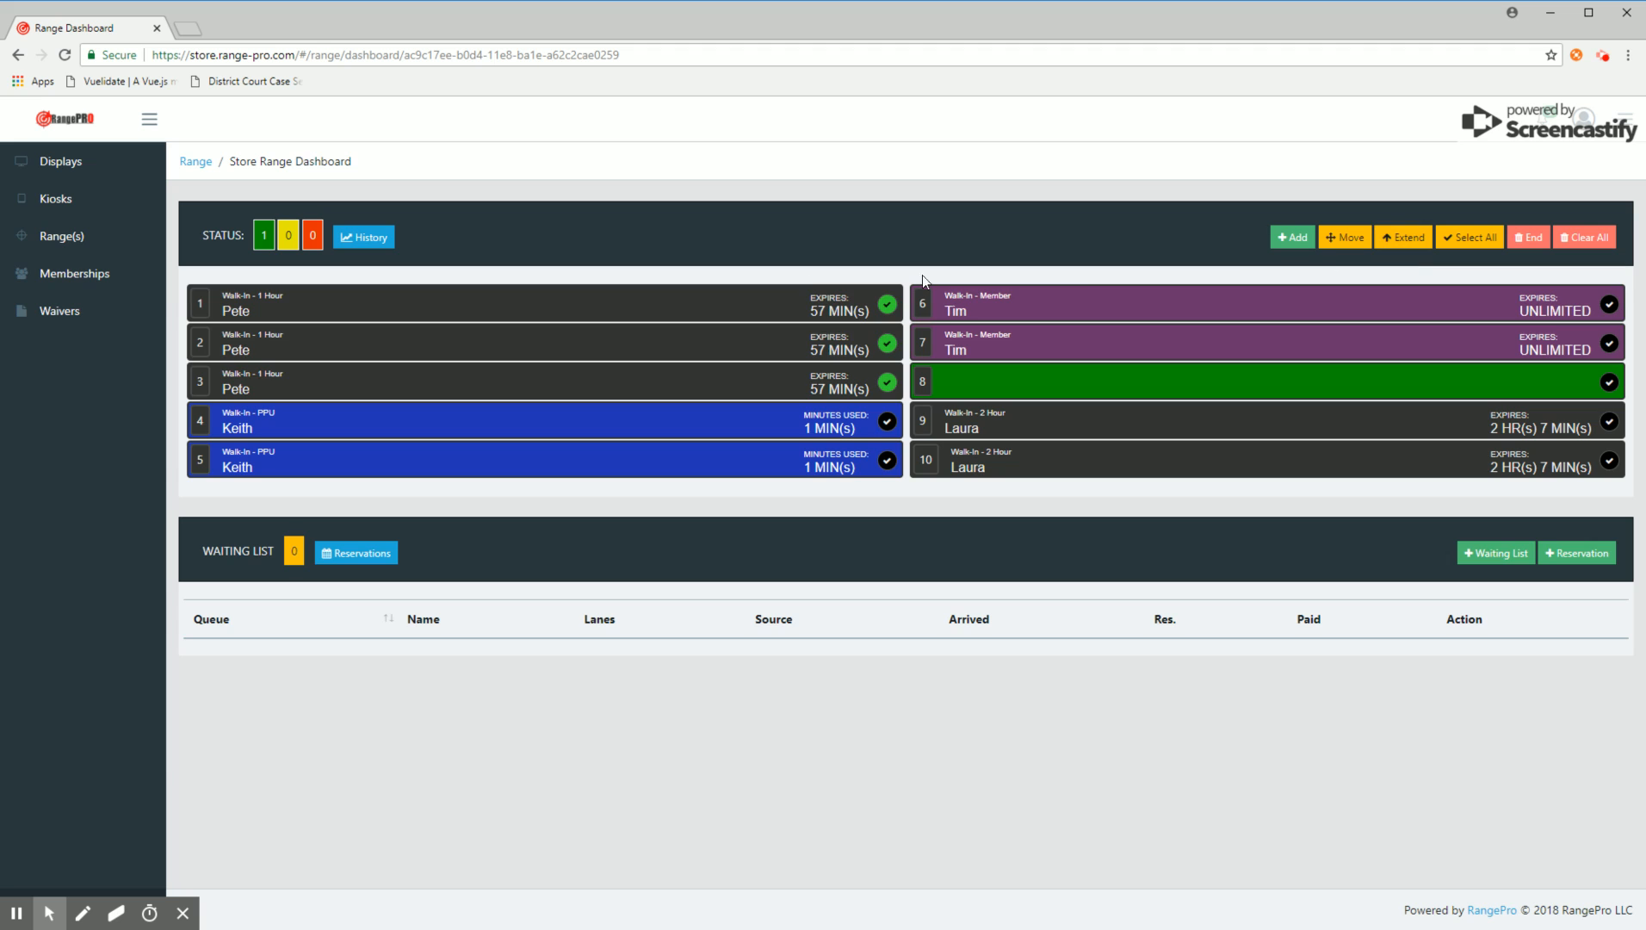
{"action": "left_click", "coordinate": [1323, 313]}
{"action": "left_click", "coordinate": [1403, 237]}
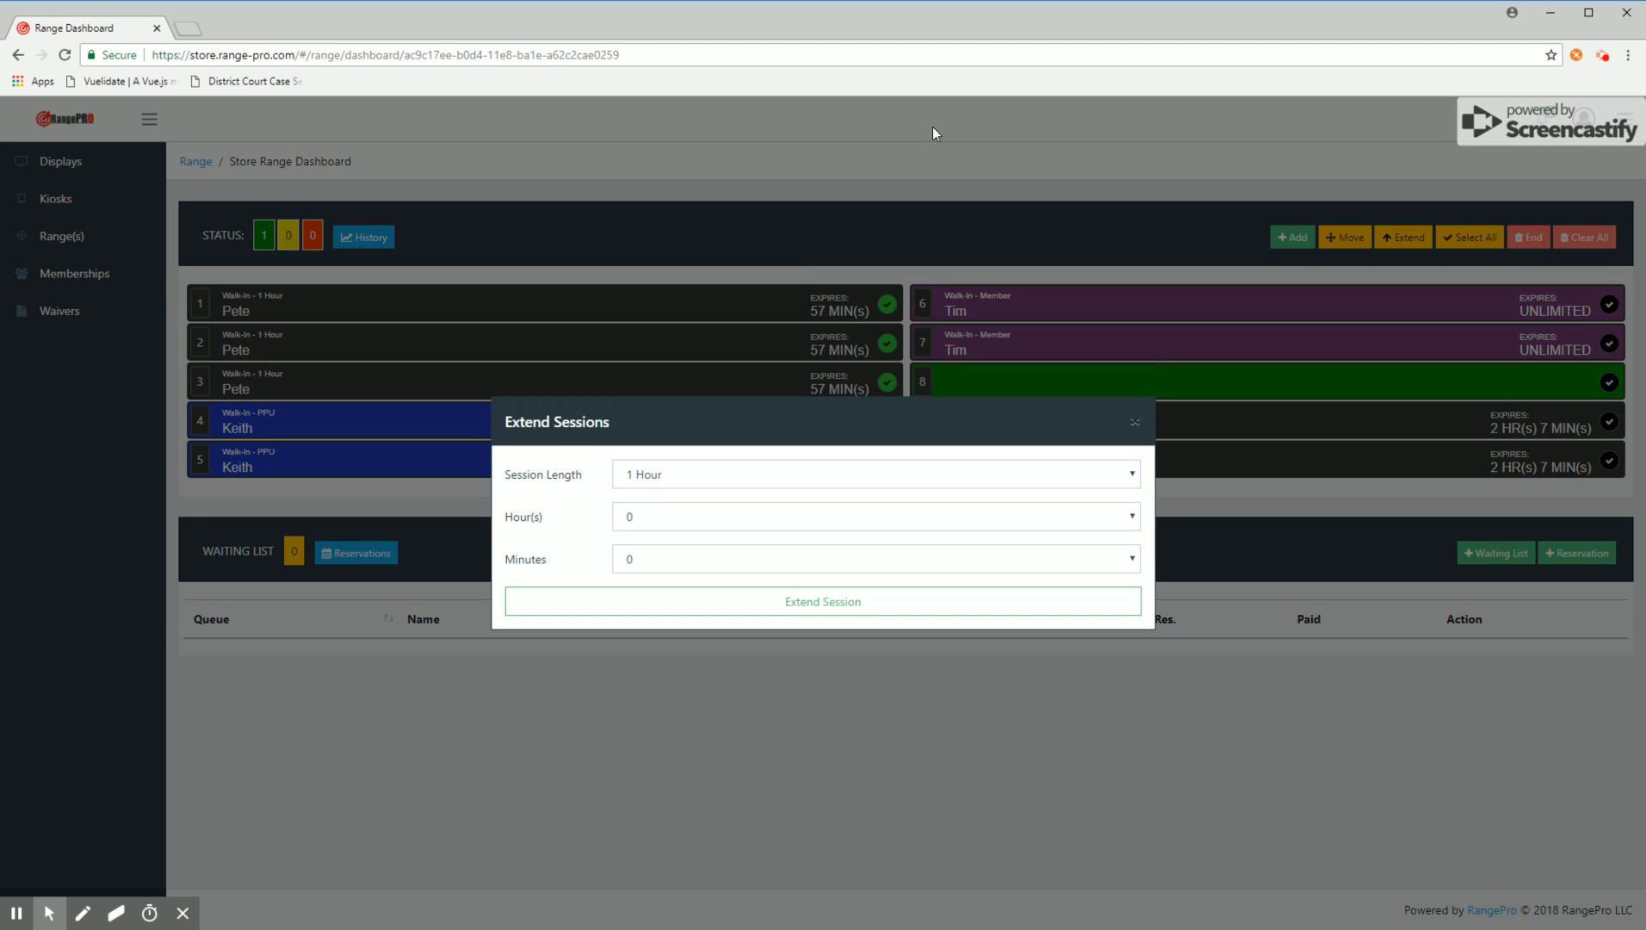
{"action": "left_click", "coordinate": [677, 469]}
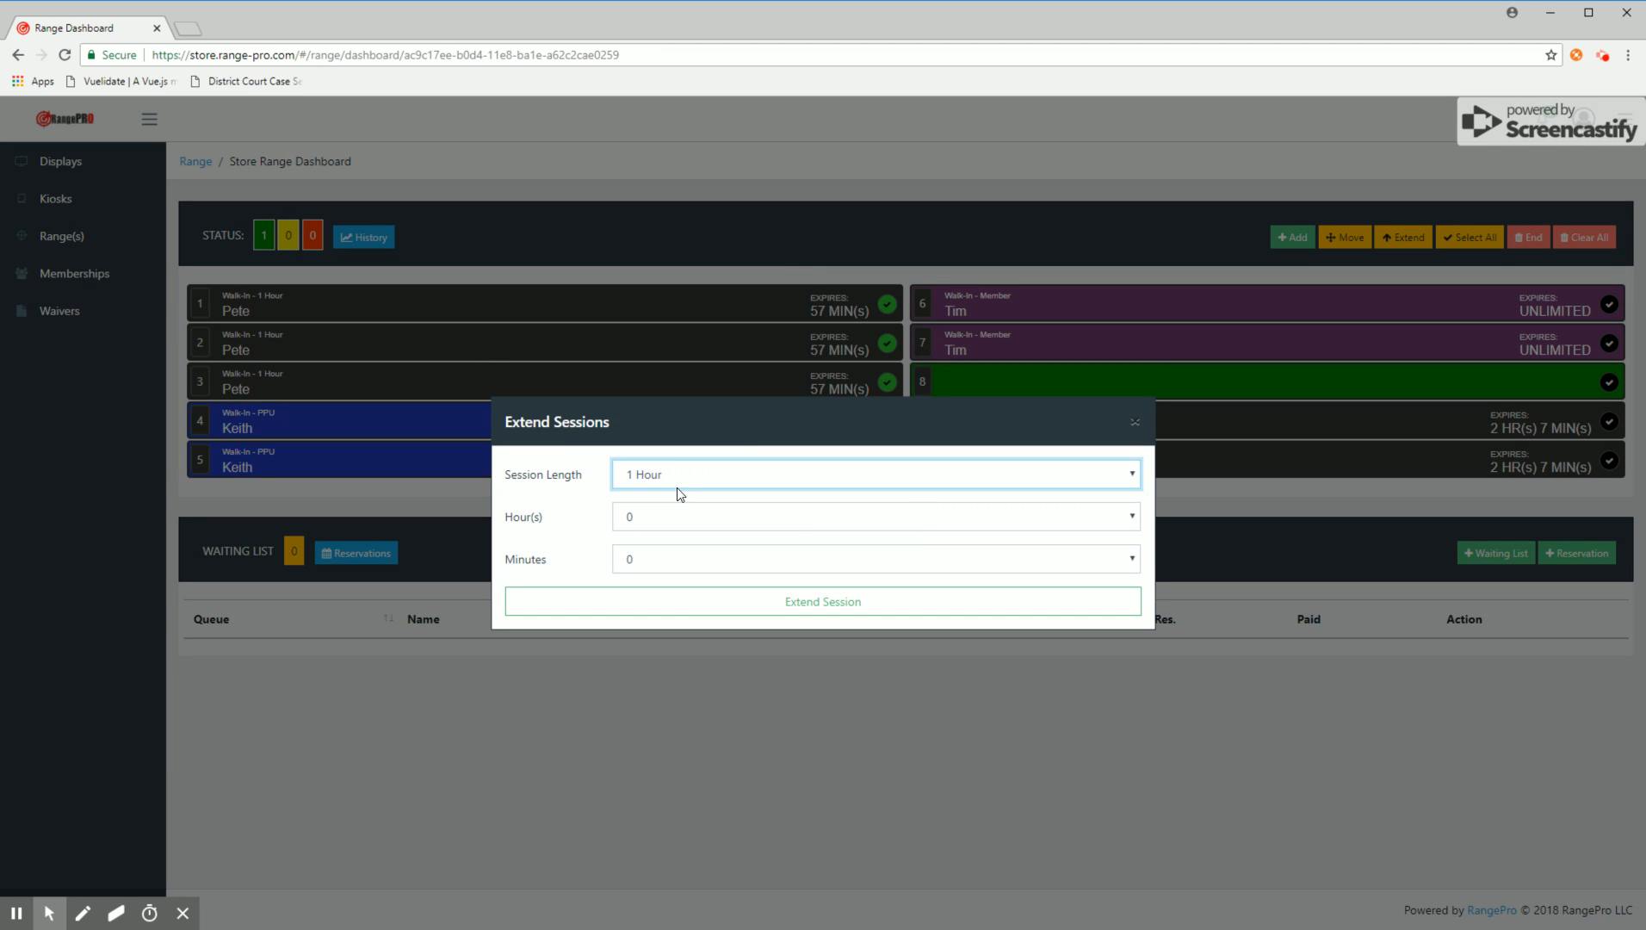
{"action": "left_click", "coordinate": [836, 417]}
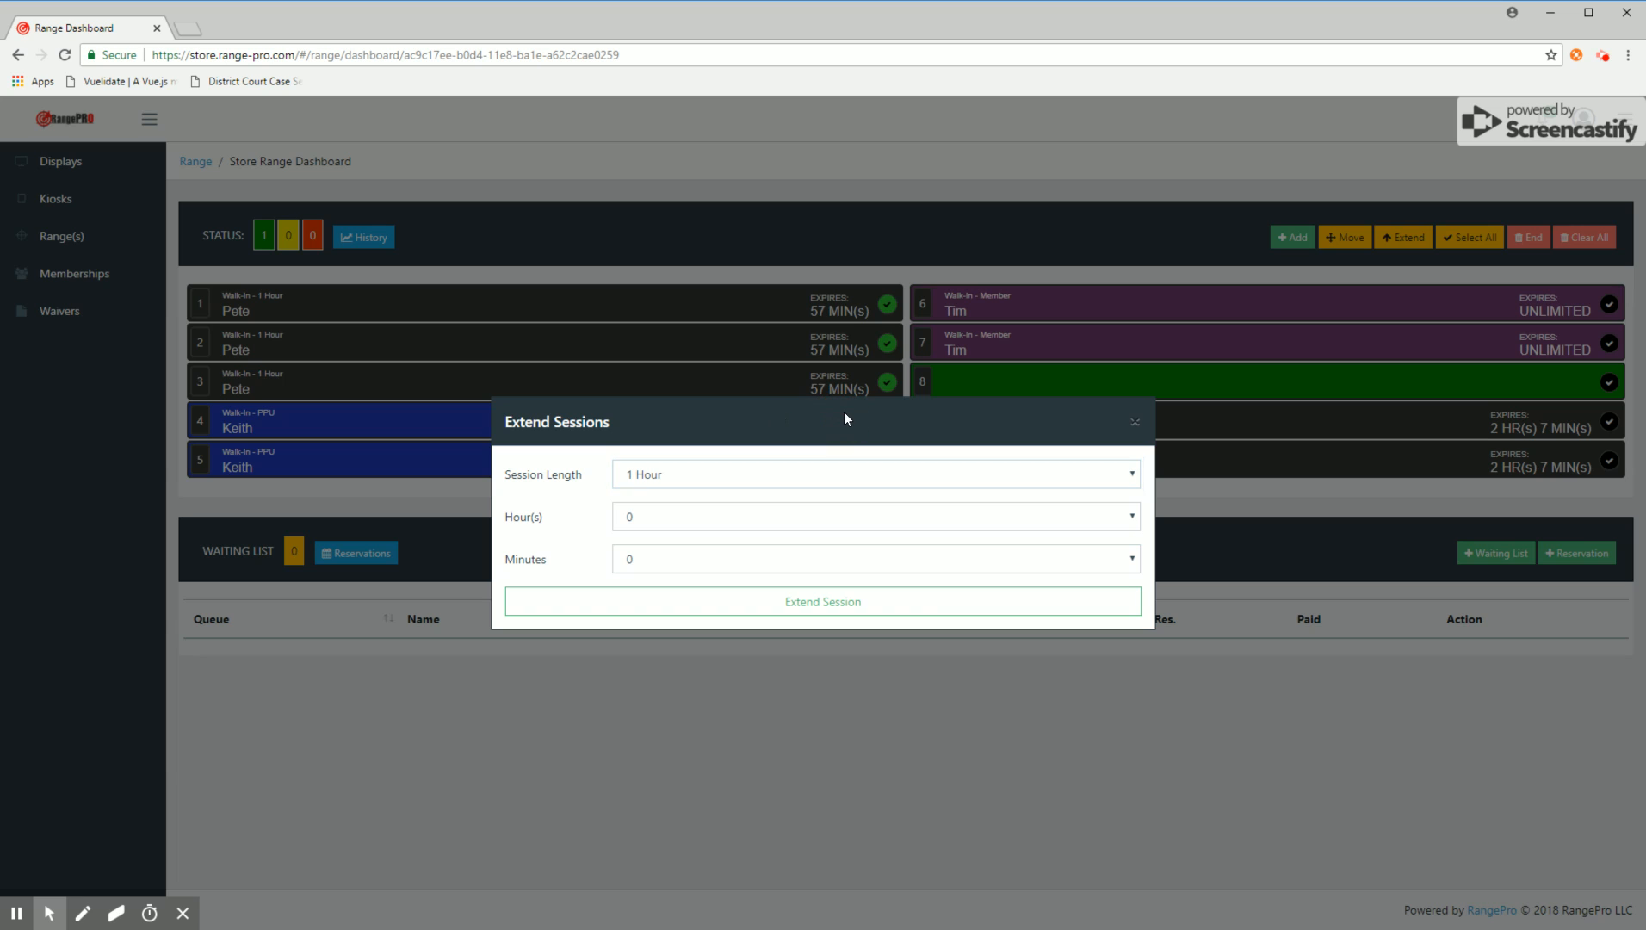
{"action": "left_click", "coordinate": [678, 520]}
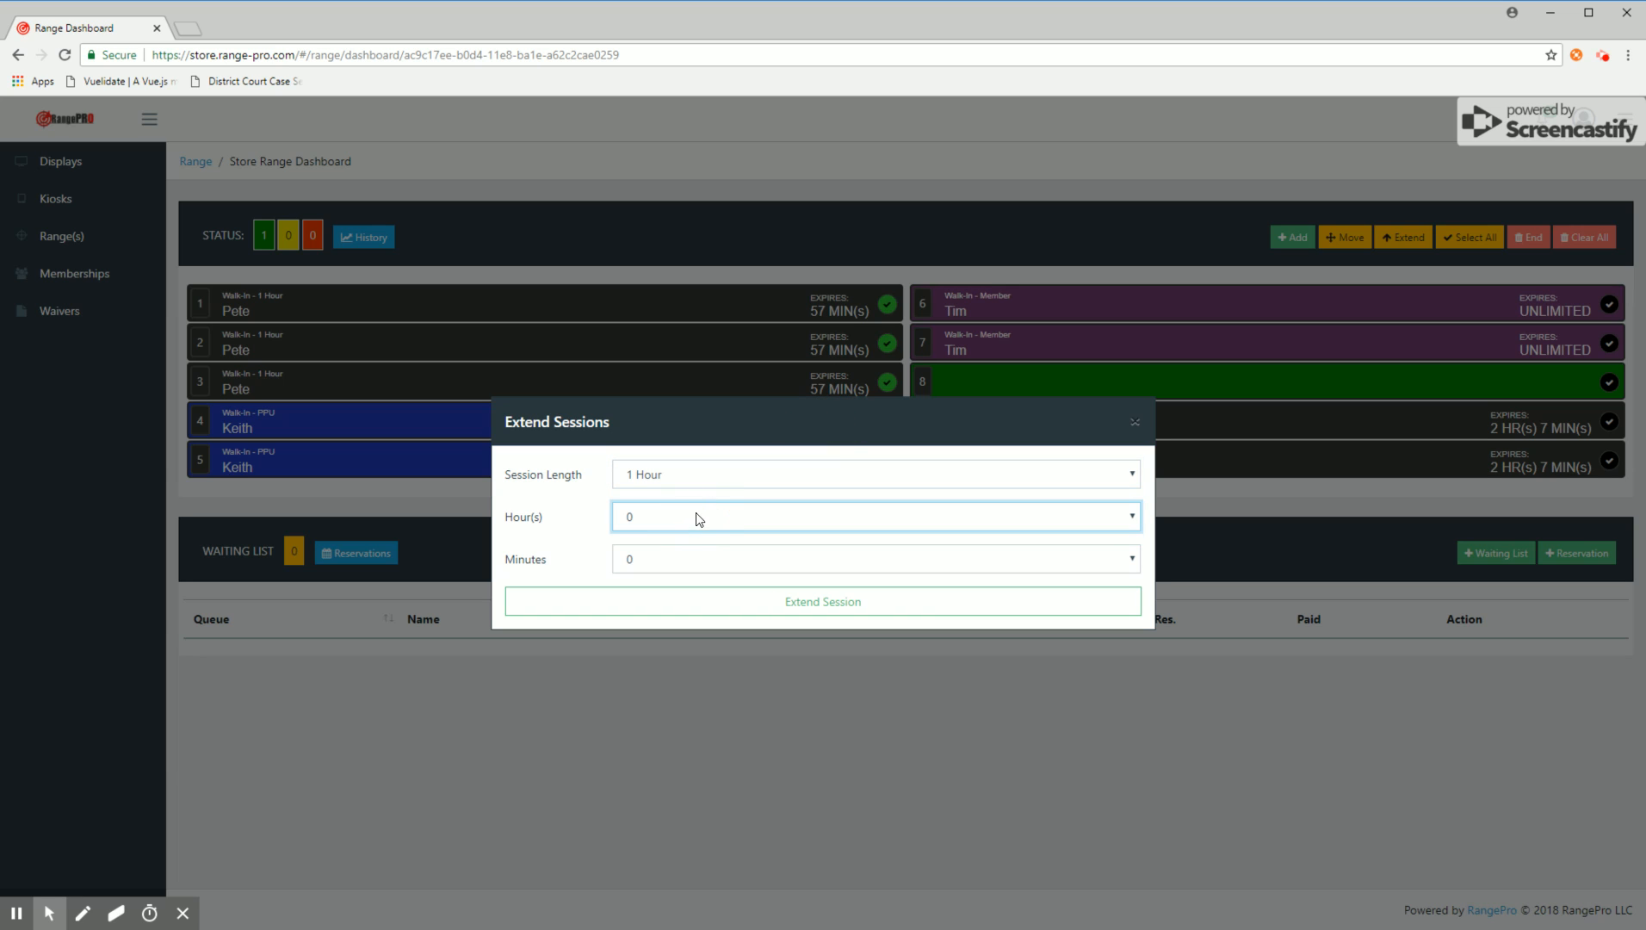
{"action": "left_click", "coordinate": [828, 471]}
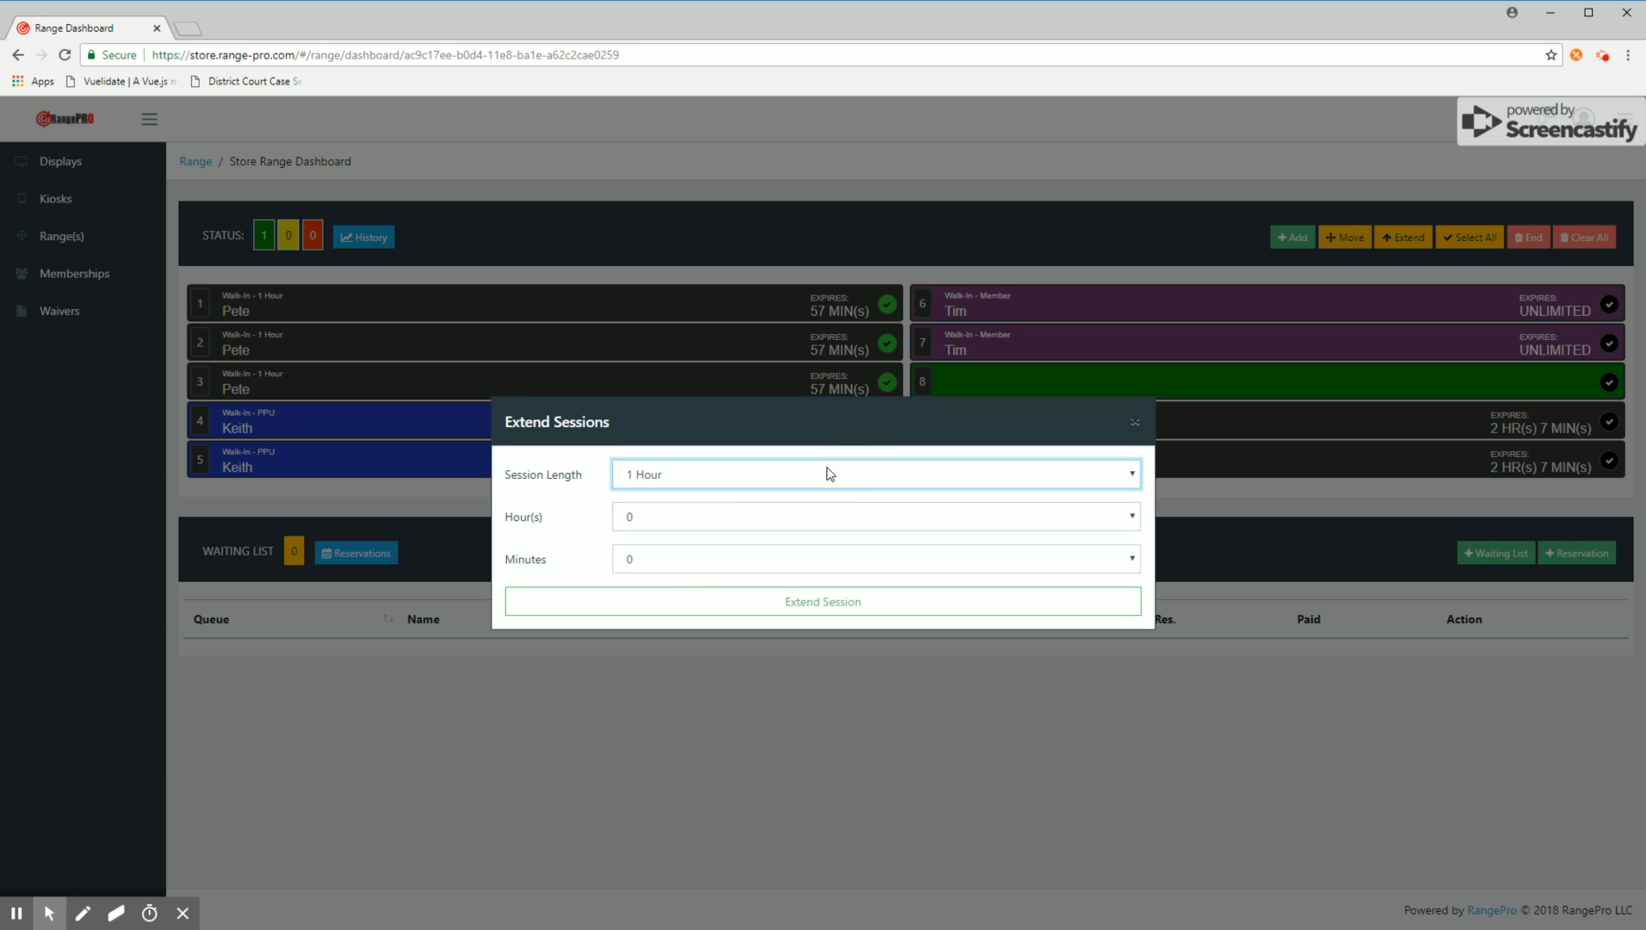
{"action": "left_click", "coordinate": [831, 601]}
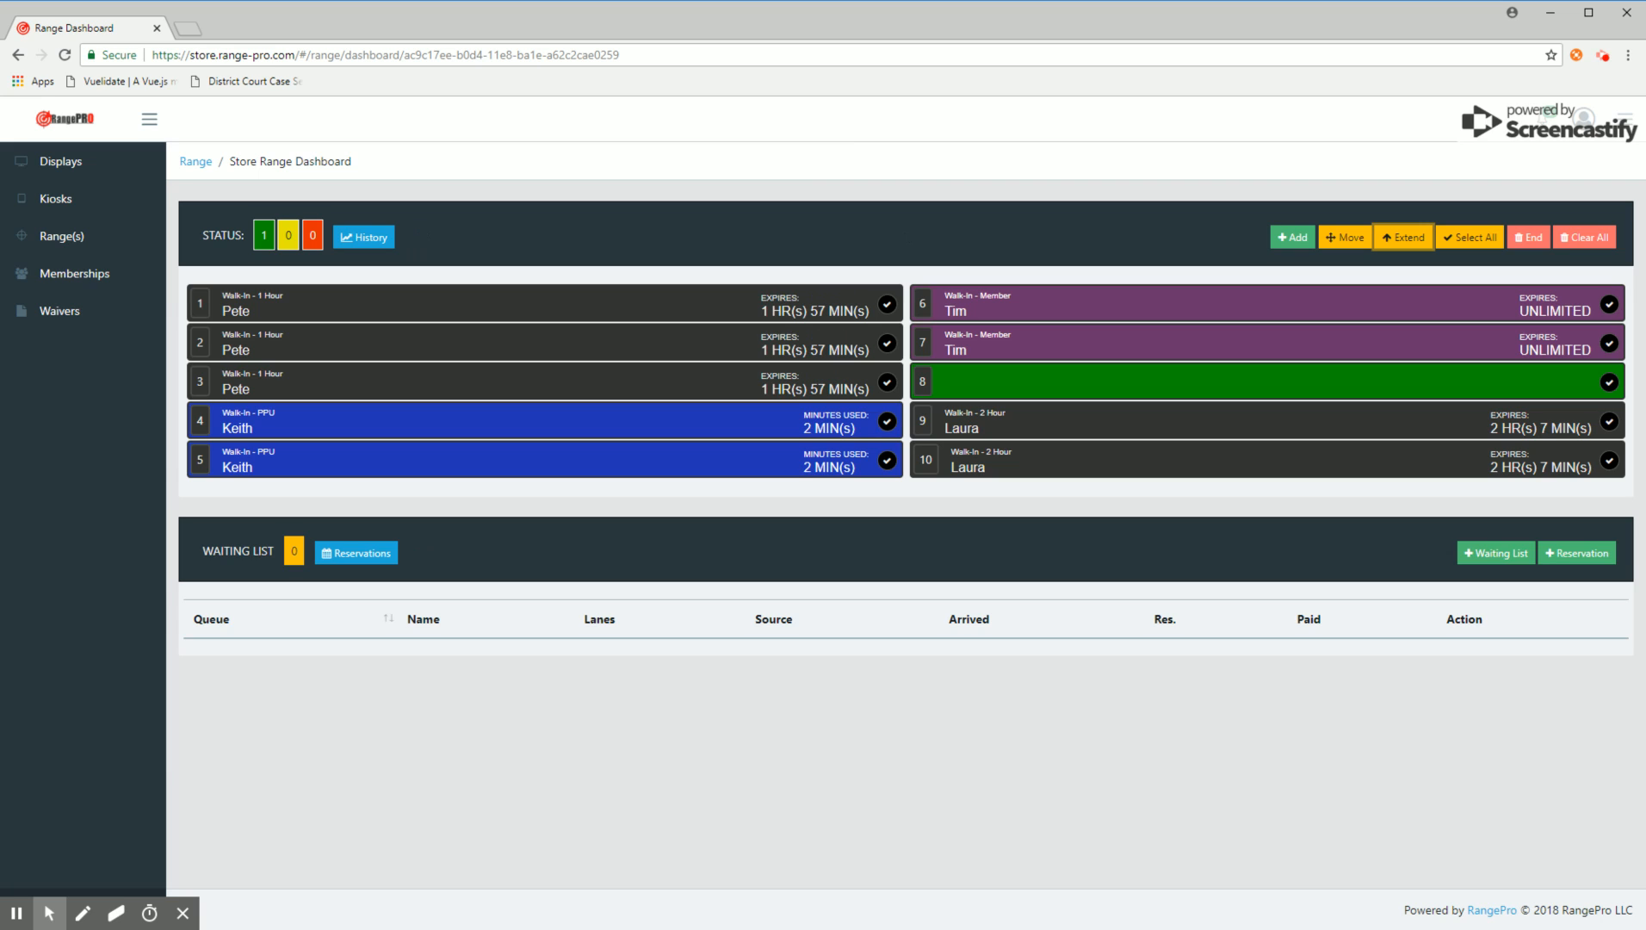
Step: End the member sessions on lanes 6 and 7 and confirm their deletion
{"action": "left_click", "coordinate": [1016, 217]}
{"action": "left_click", "coordinate": [1127, 301]}
{"action": "left_click", "coordinate": [1125, 336]}
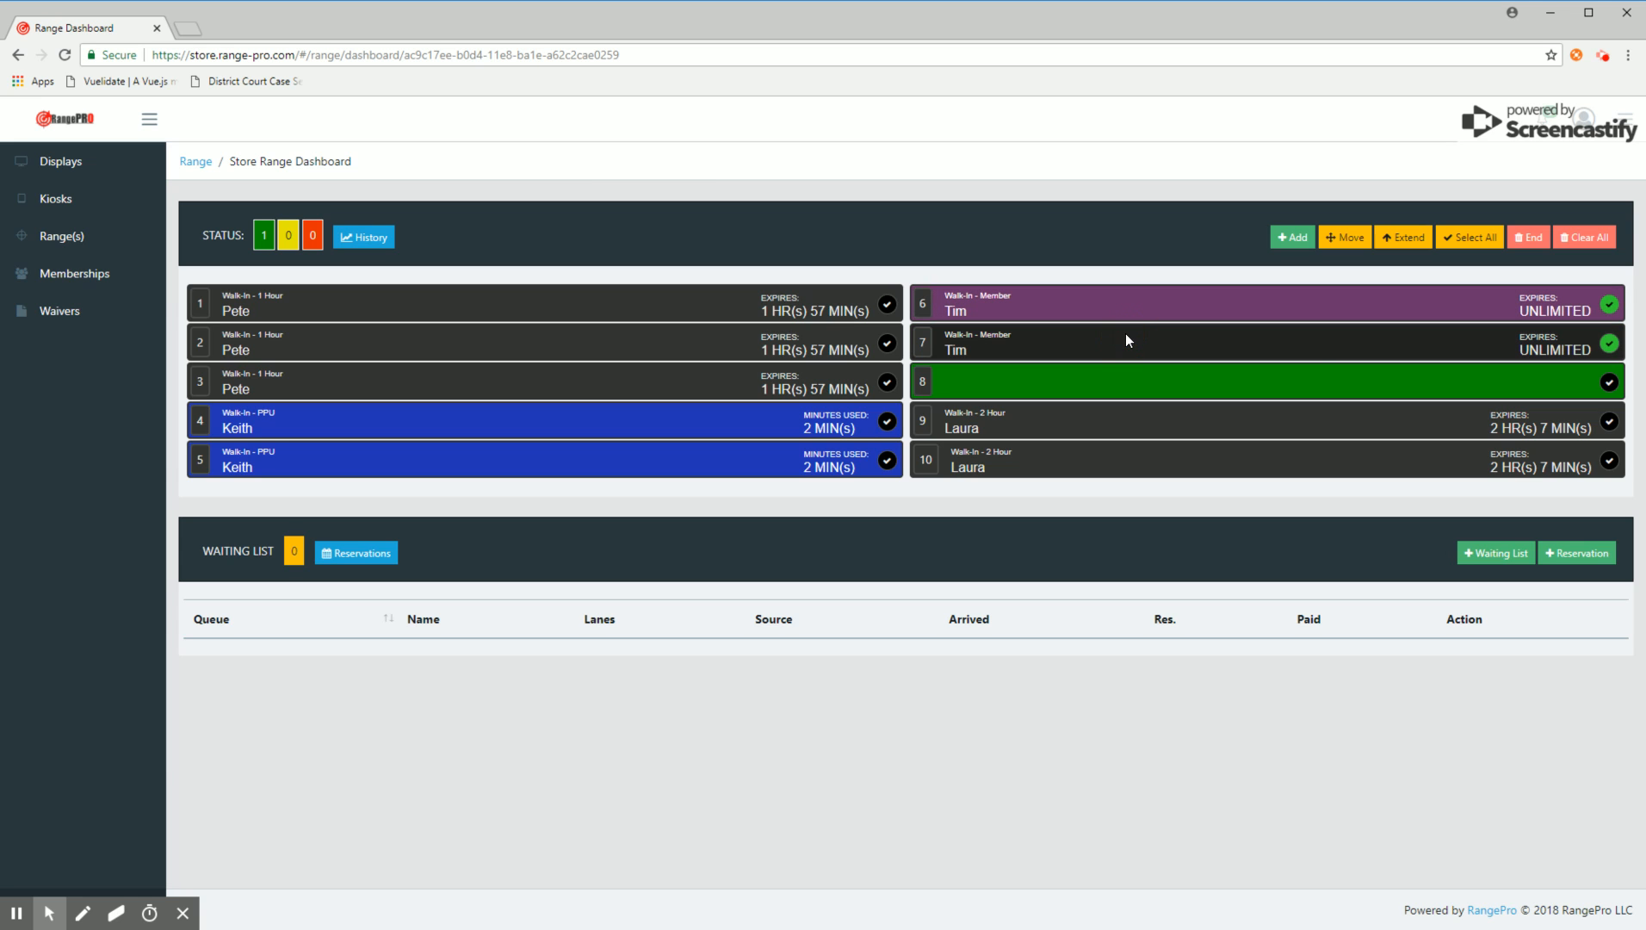
{"action": "left_click", "coordinate": [1529, 237]}
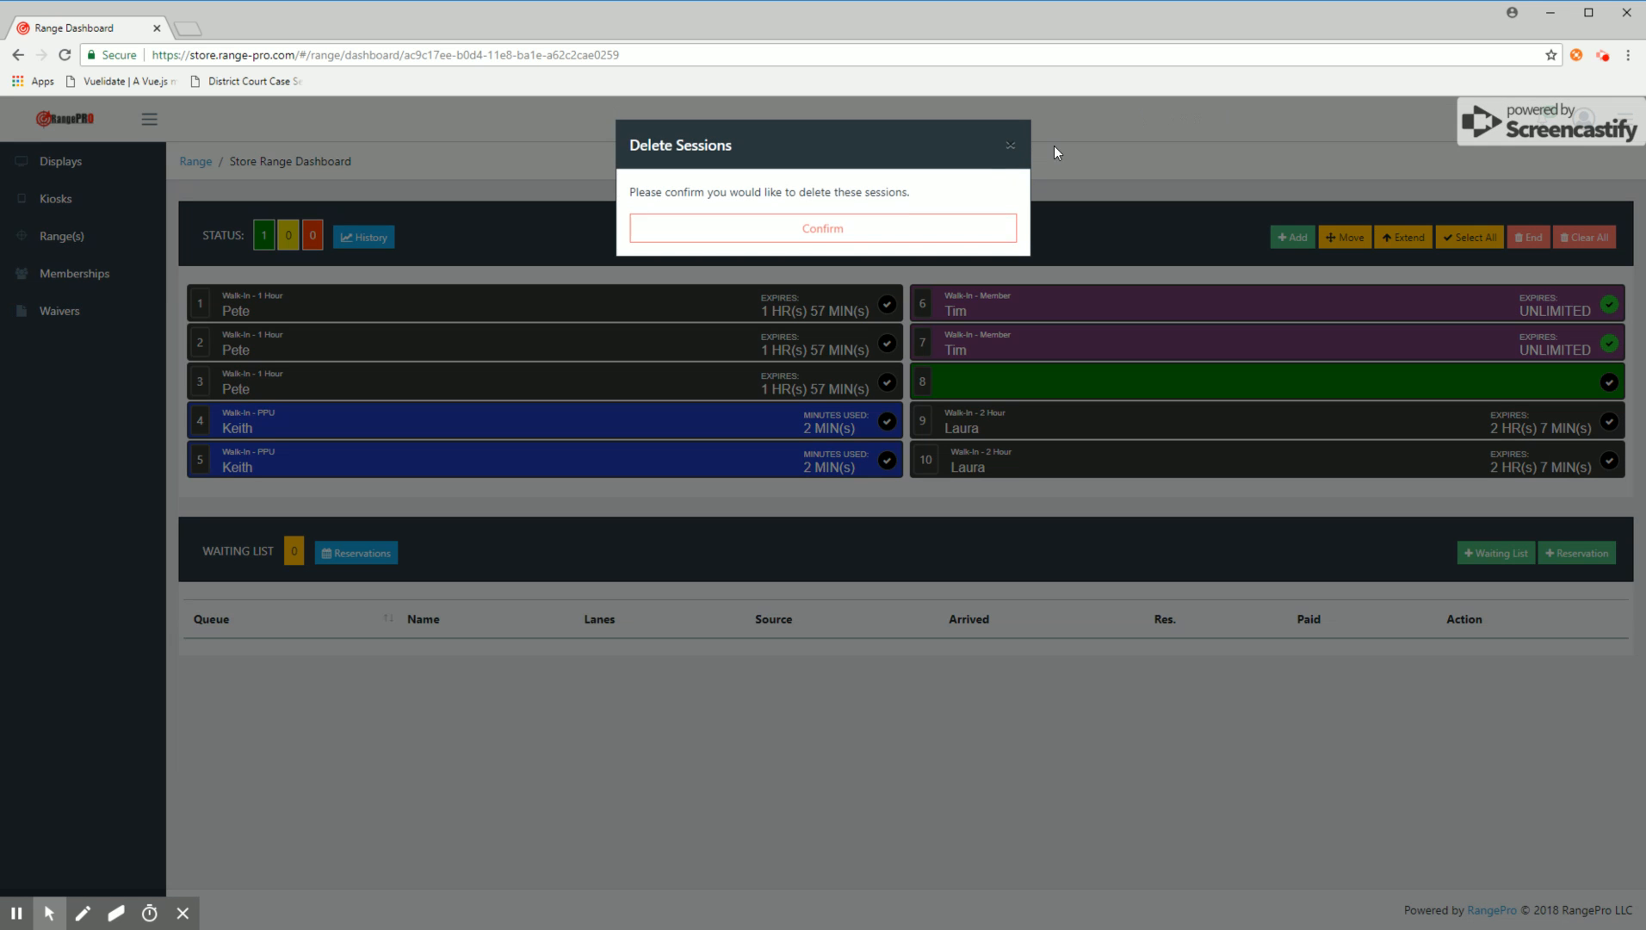
{"action": "left_click", "coordinate": [824, 231]}
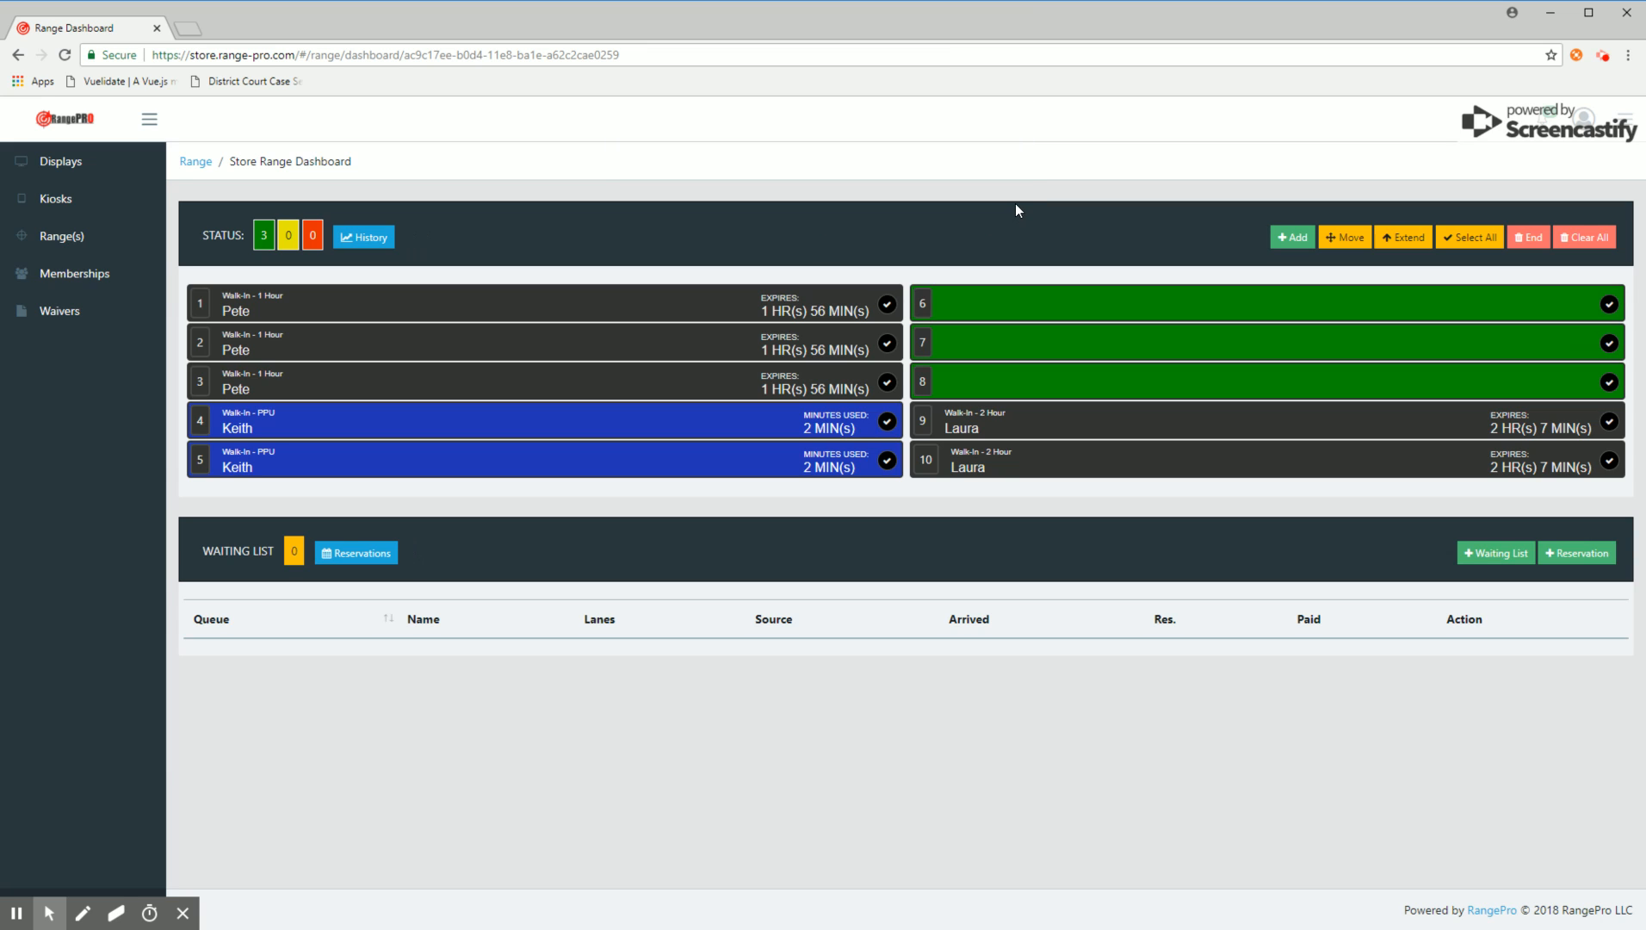
Step: End the PPU sessions on lanes 4 and 5, confirm the deletion and close their invoice
{"action": "left_click", "coordinate": [725, 427]}
{"action": "left_click", "coordinate": [728, 453]}
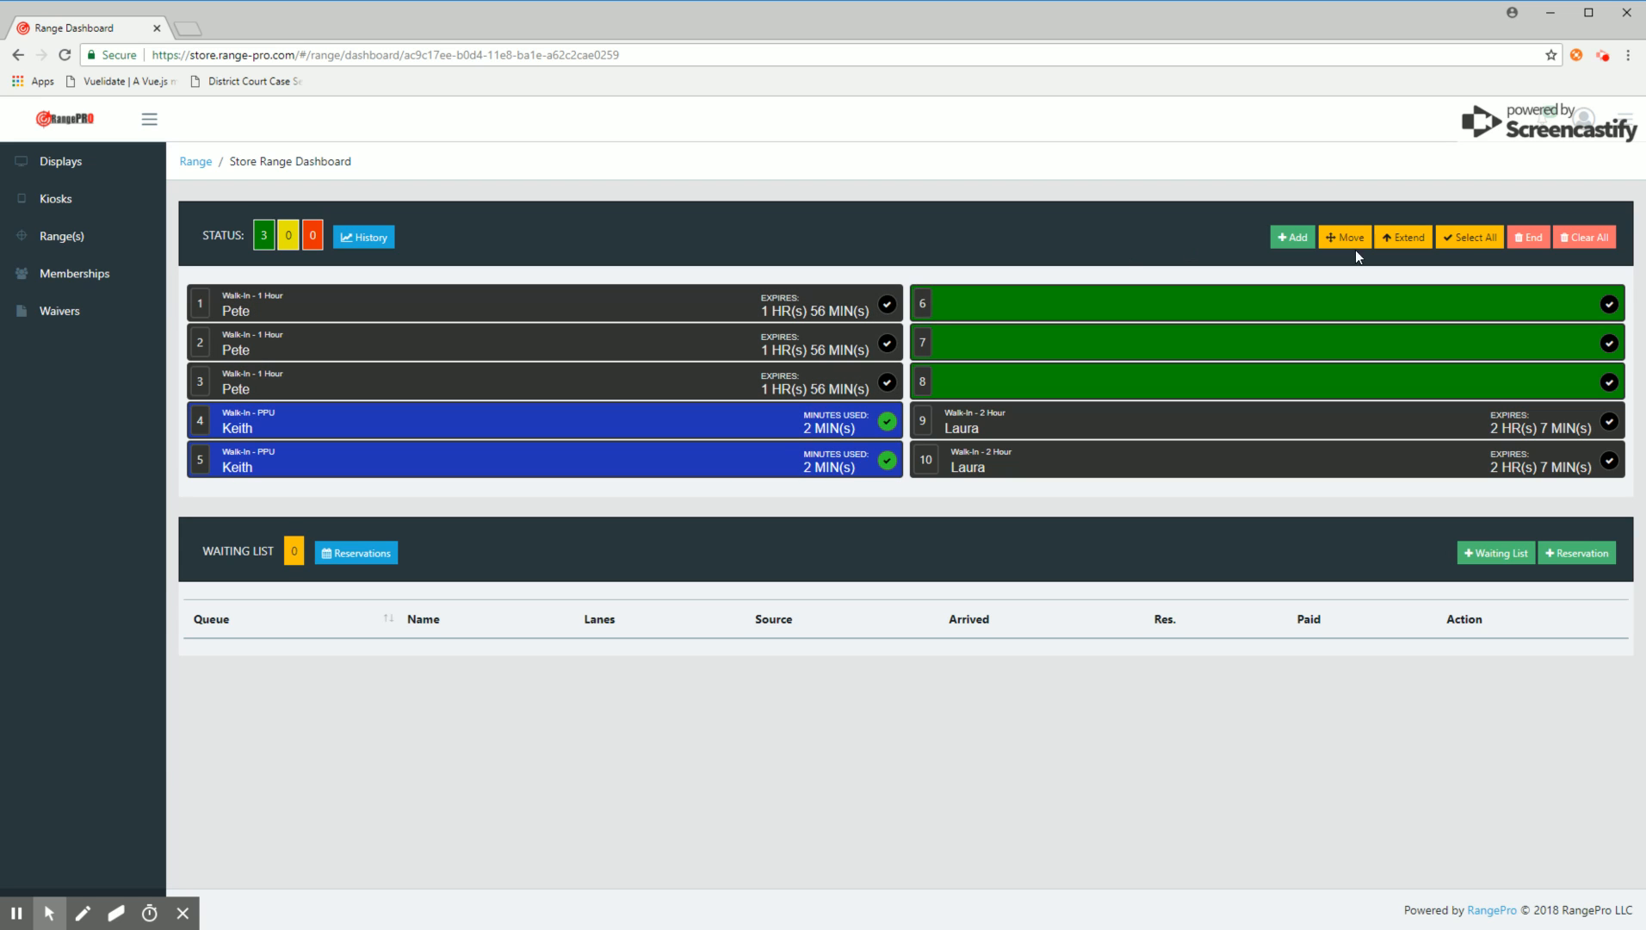
{"action": "left_click", "coordinate": [1530, 238]}
{"action": "left_click", "coordinate": [956, 241]}
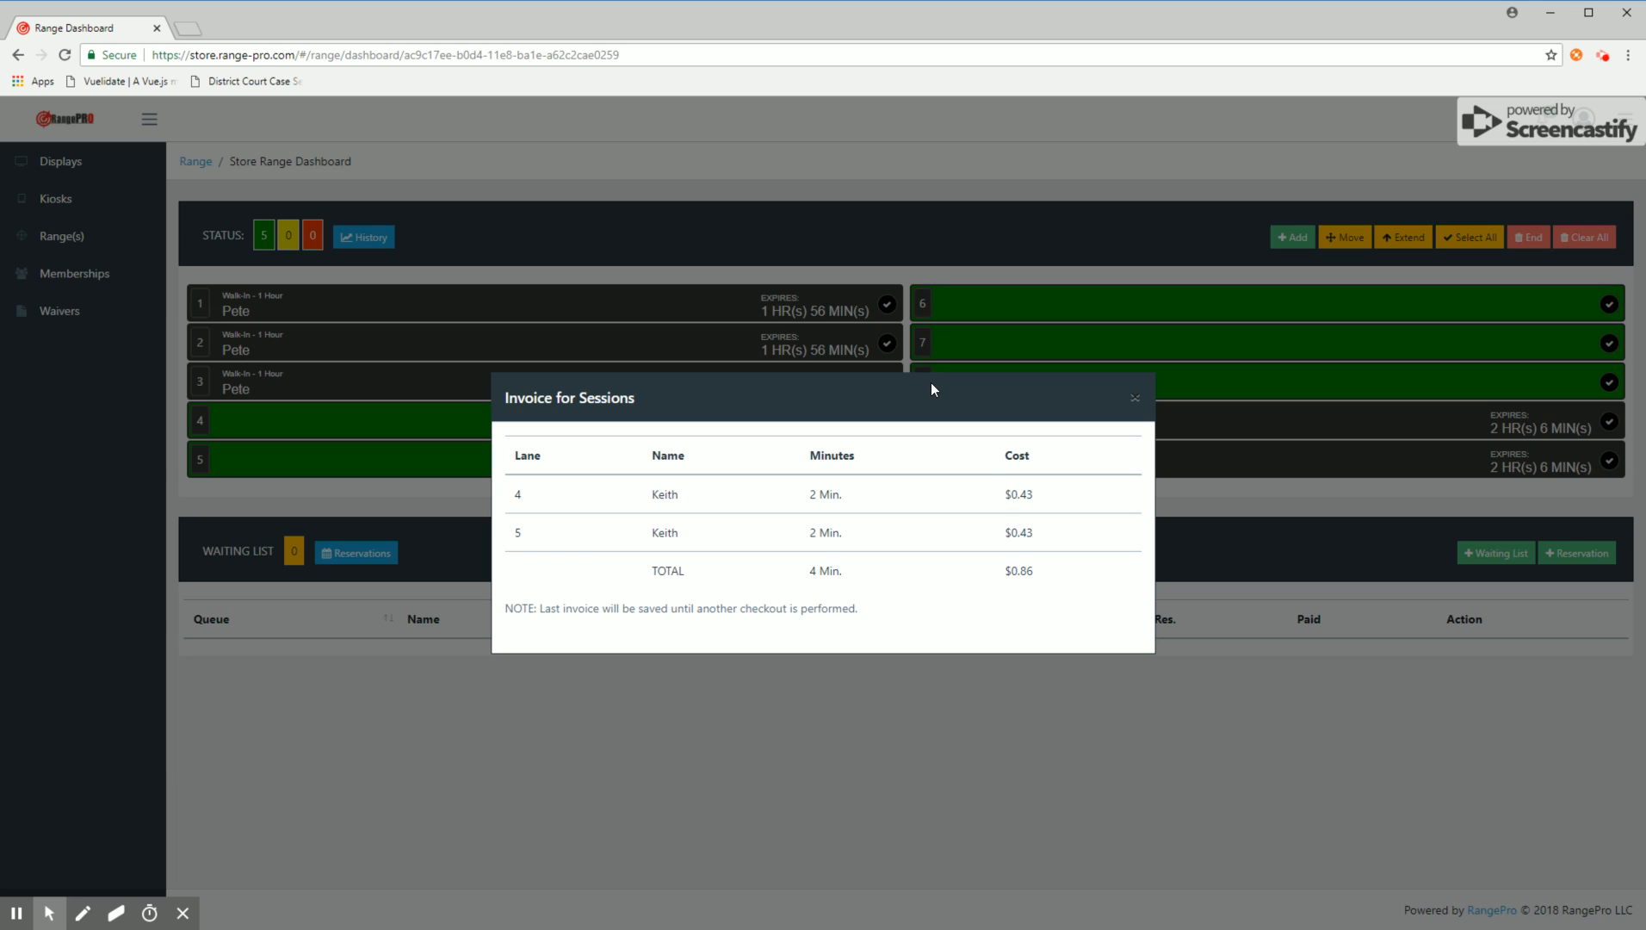
{"action": "left_click", "coordinate": [1134, 398]}
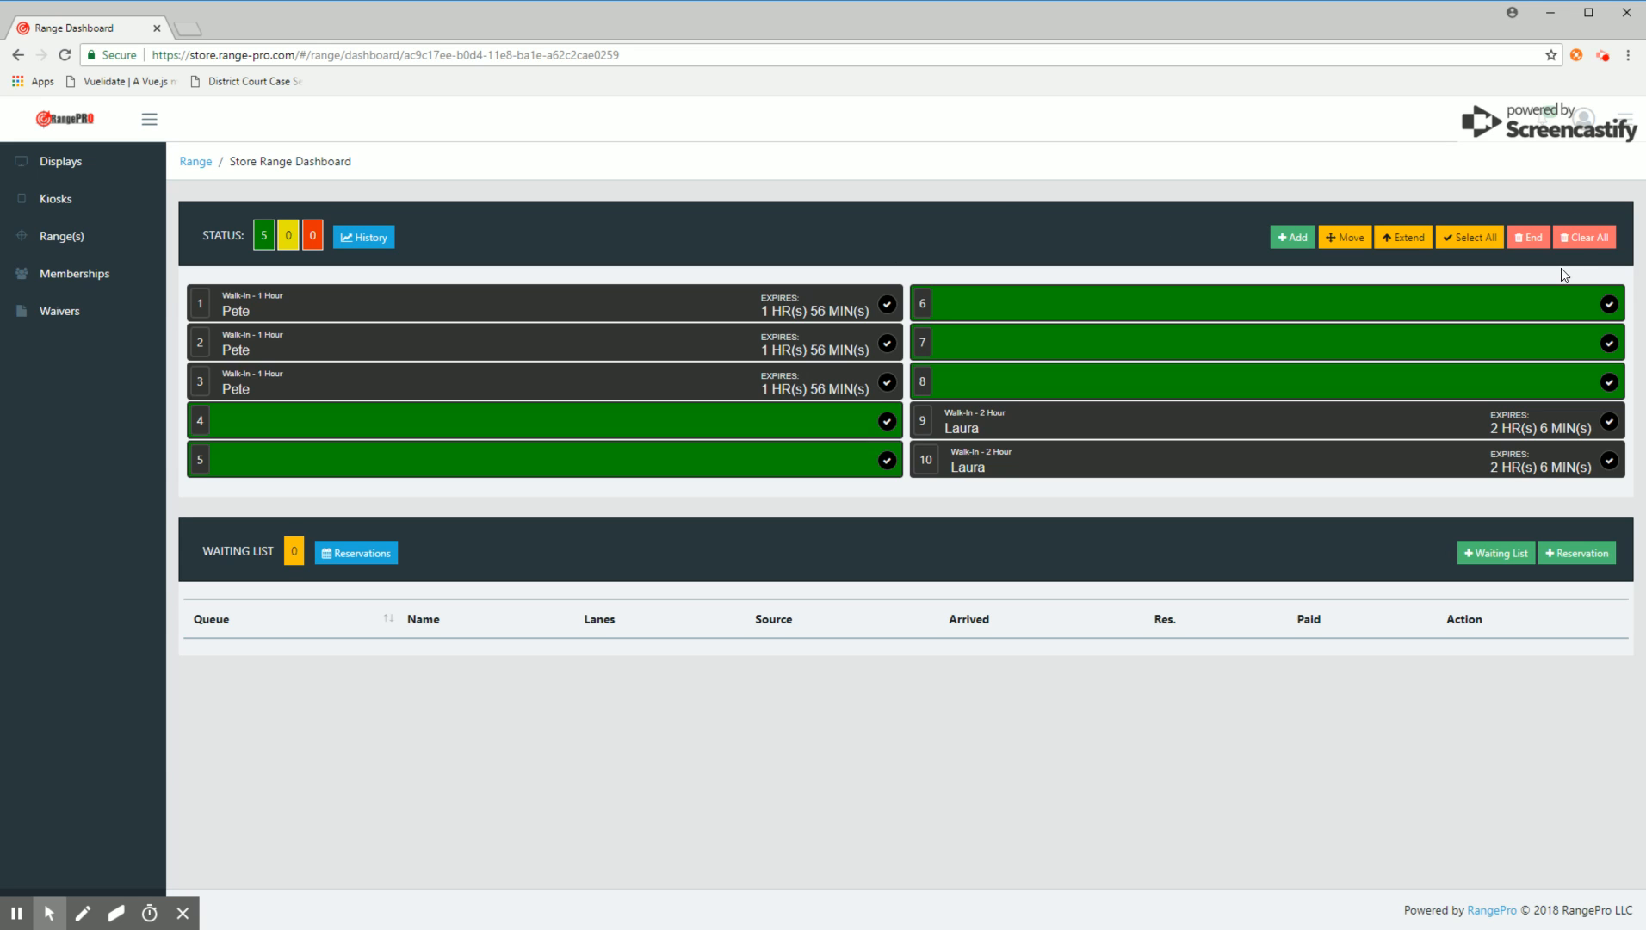
Step: Clear all remaining sessions from the range and confirm
{"action": "left_click", "coordinate": [1582, 243]}
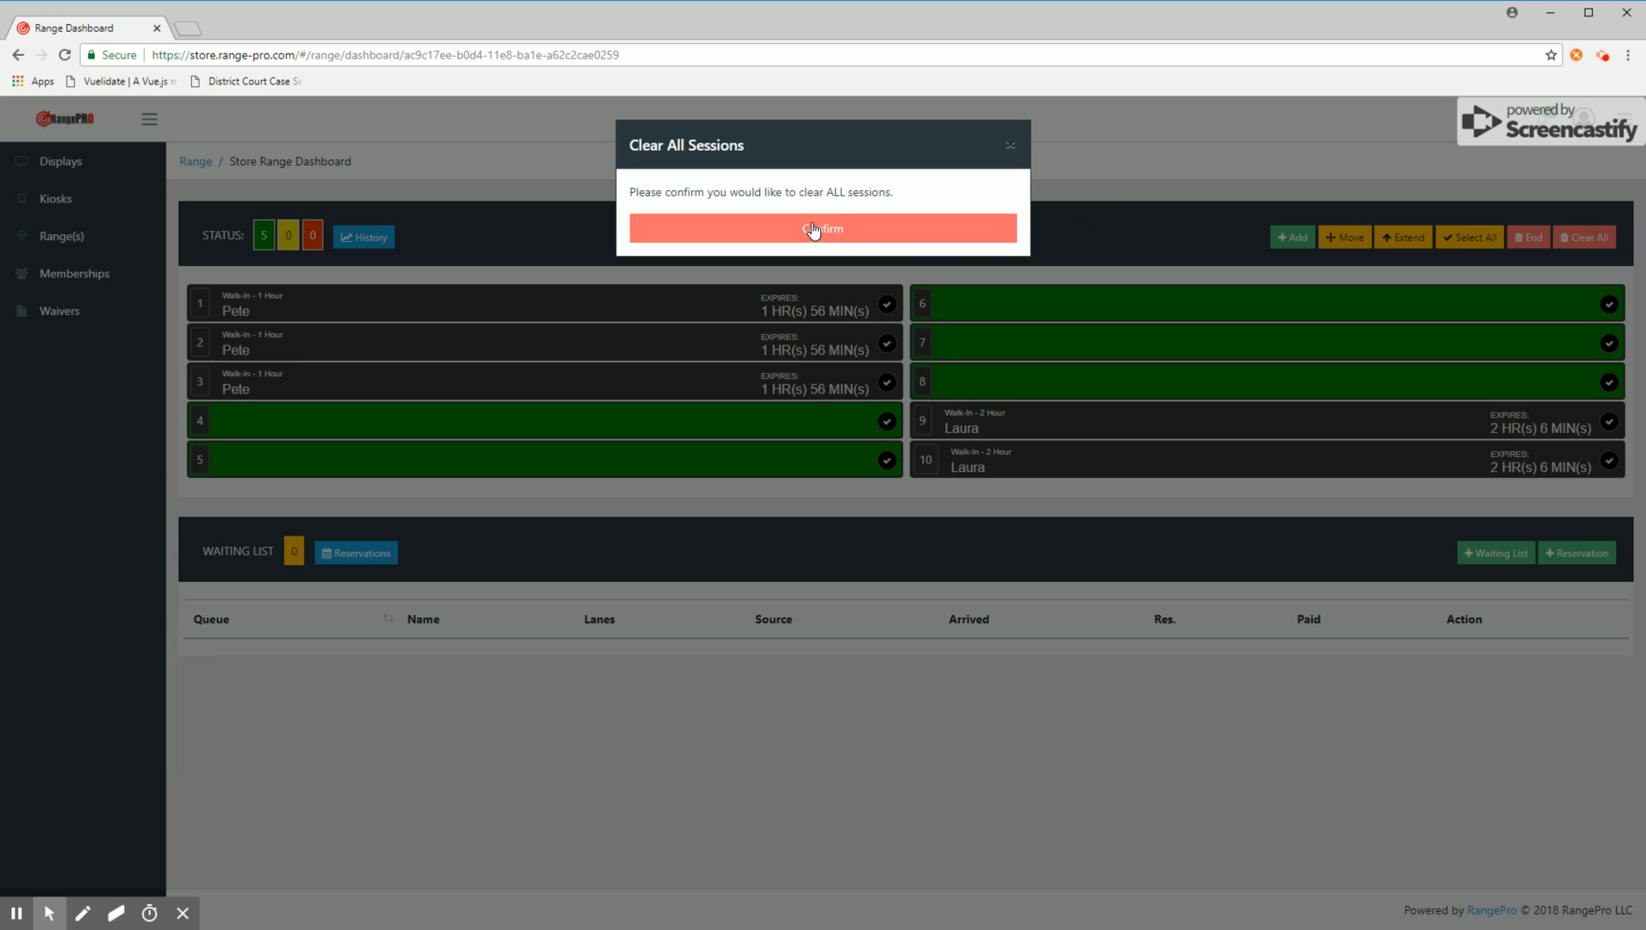
{"action": "left_click", "coordinate": [818, 228]}
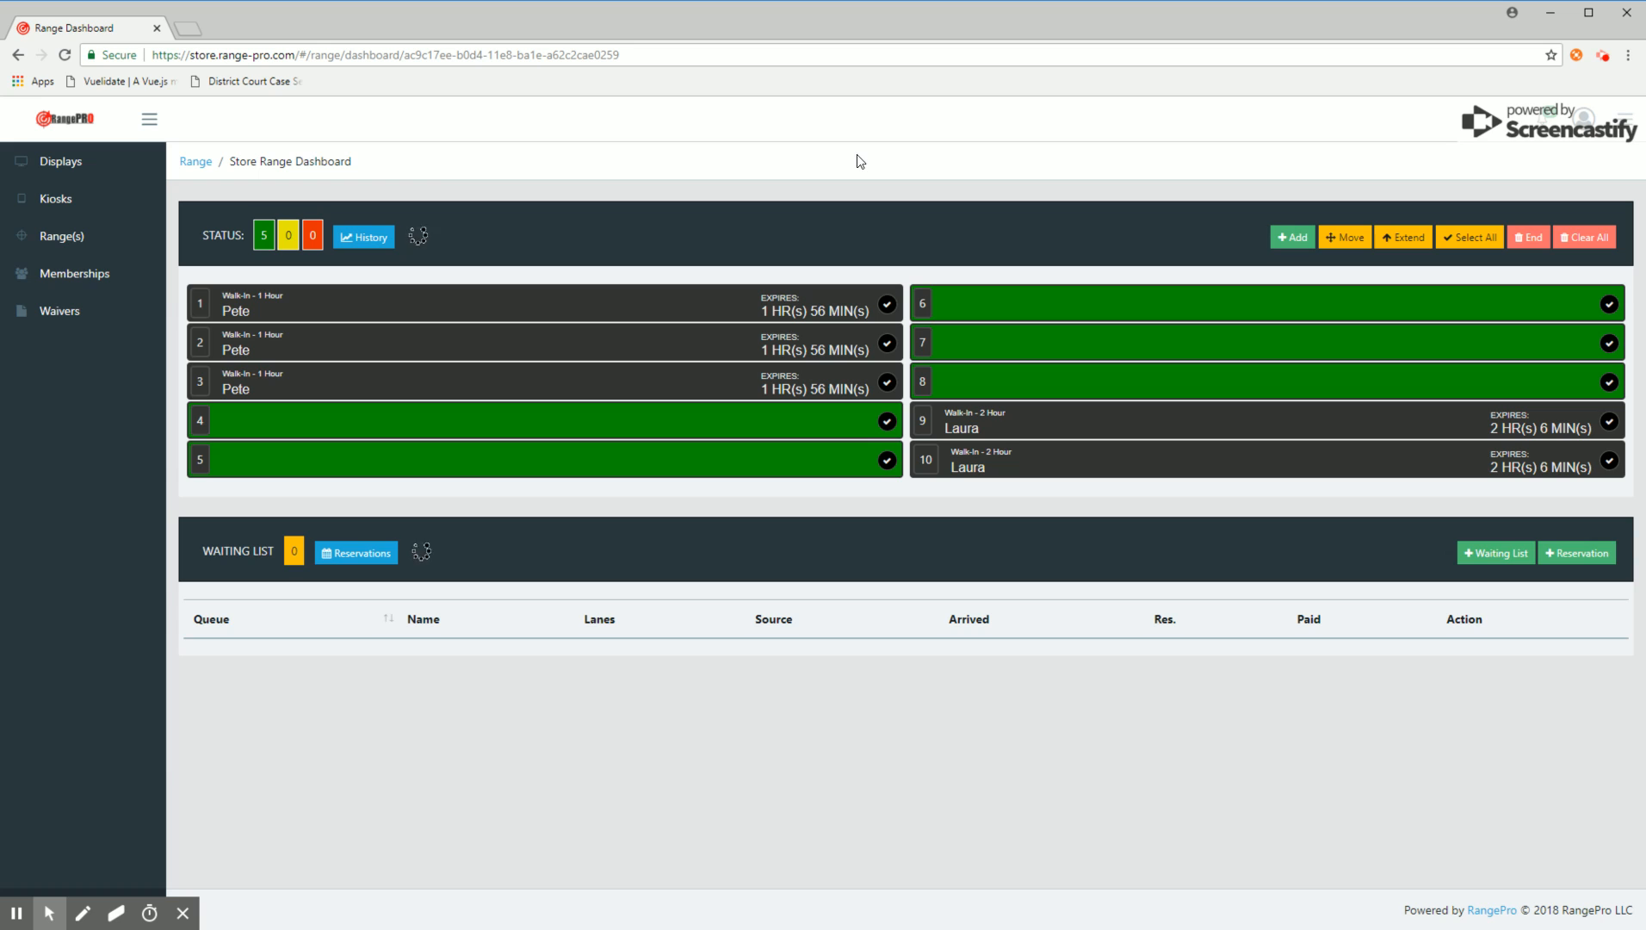